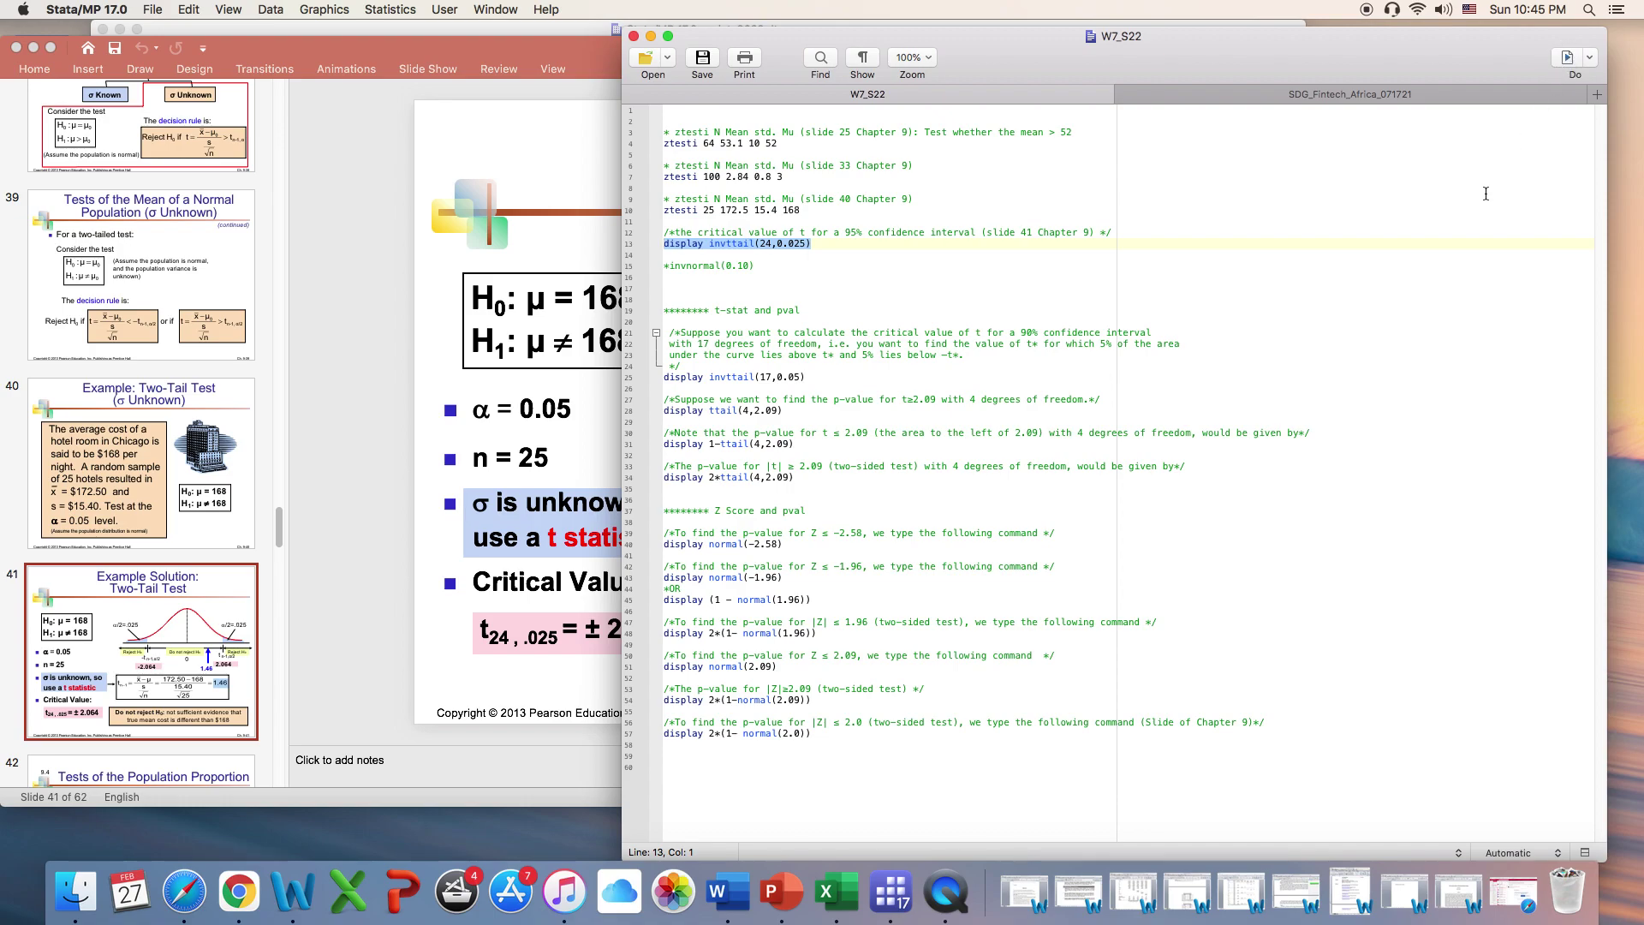
click(873, 903)
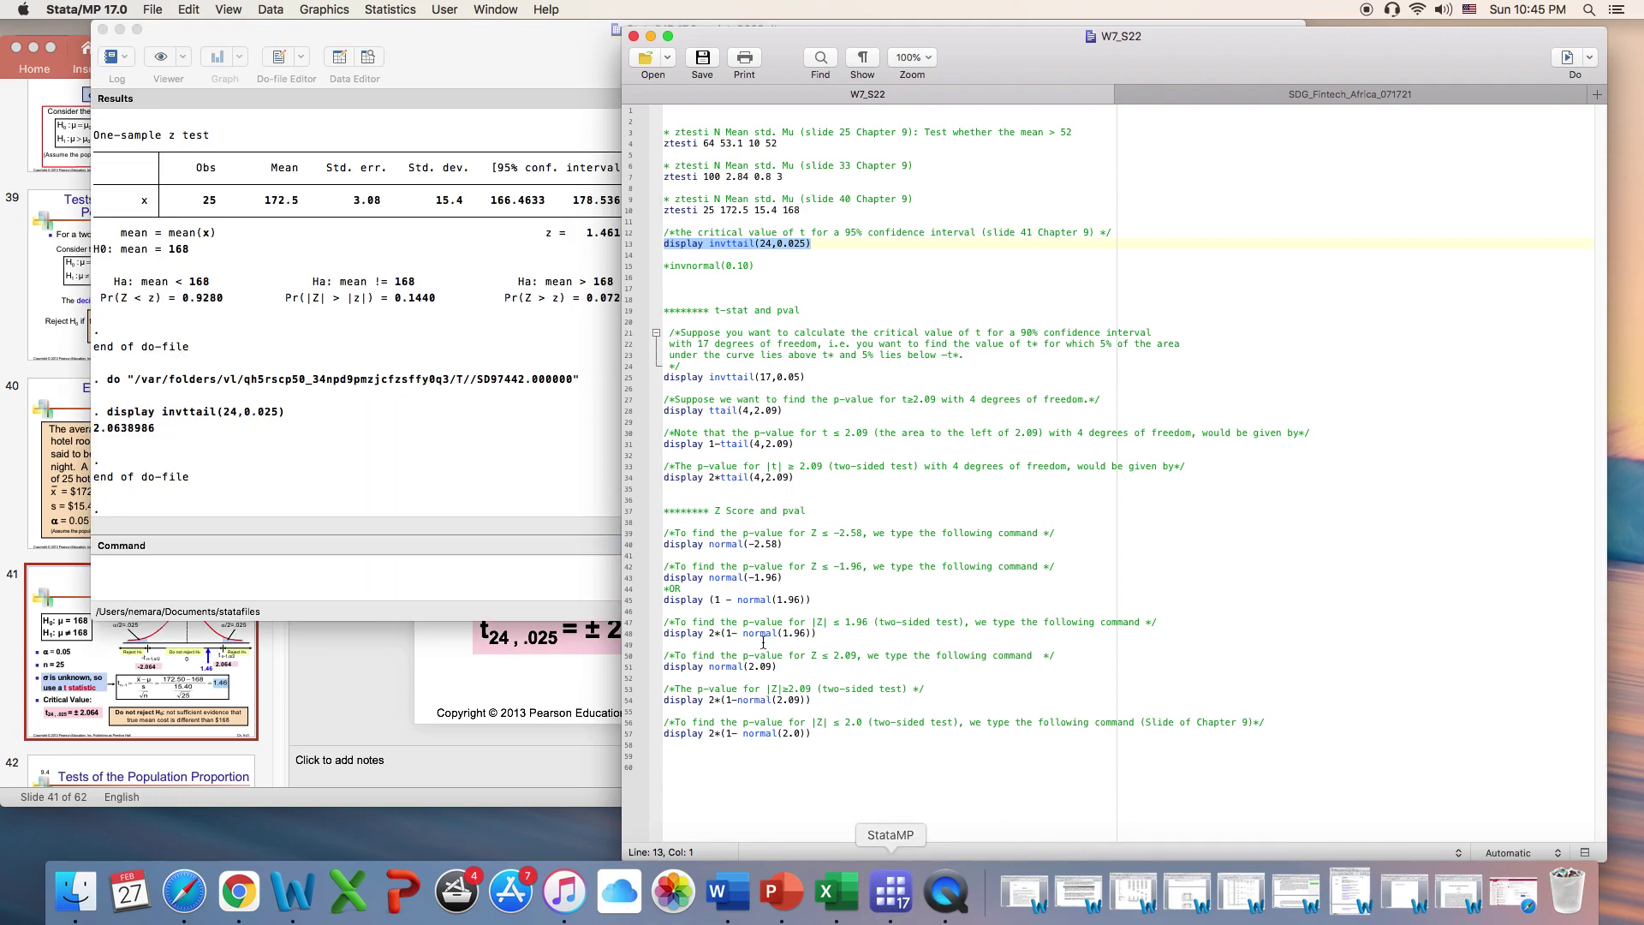
click(131, 444)
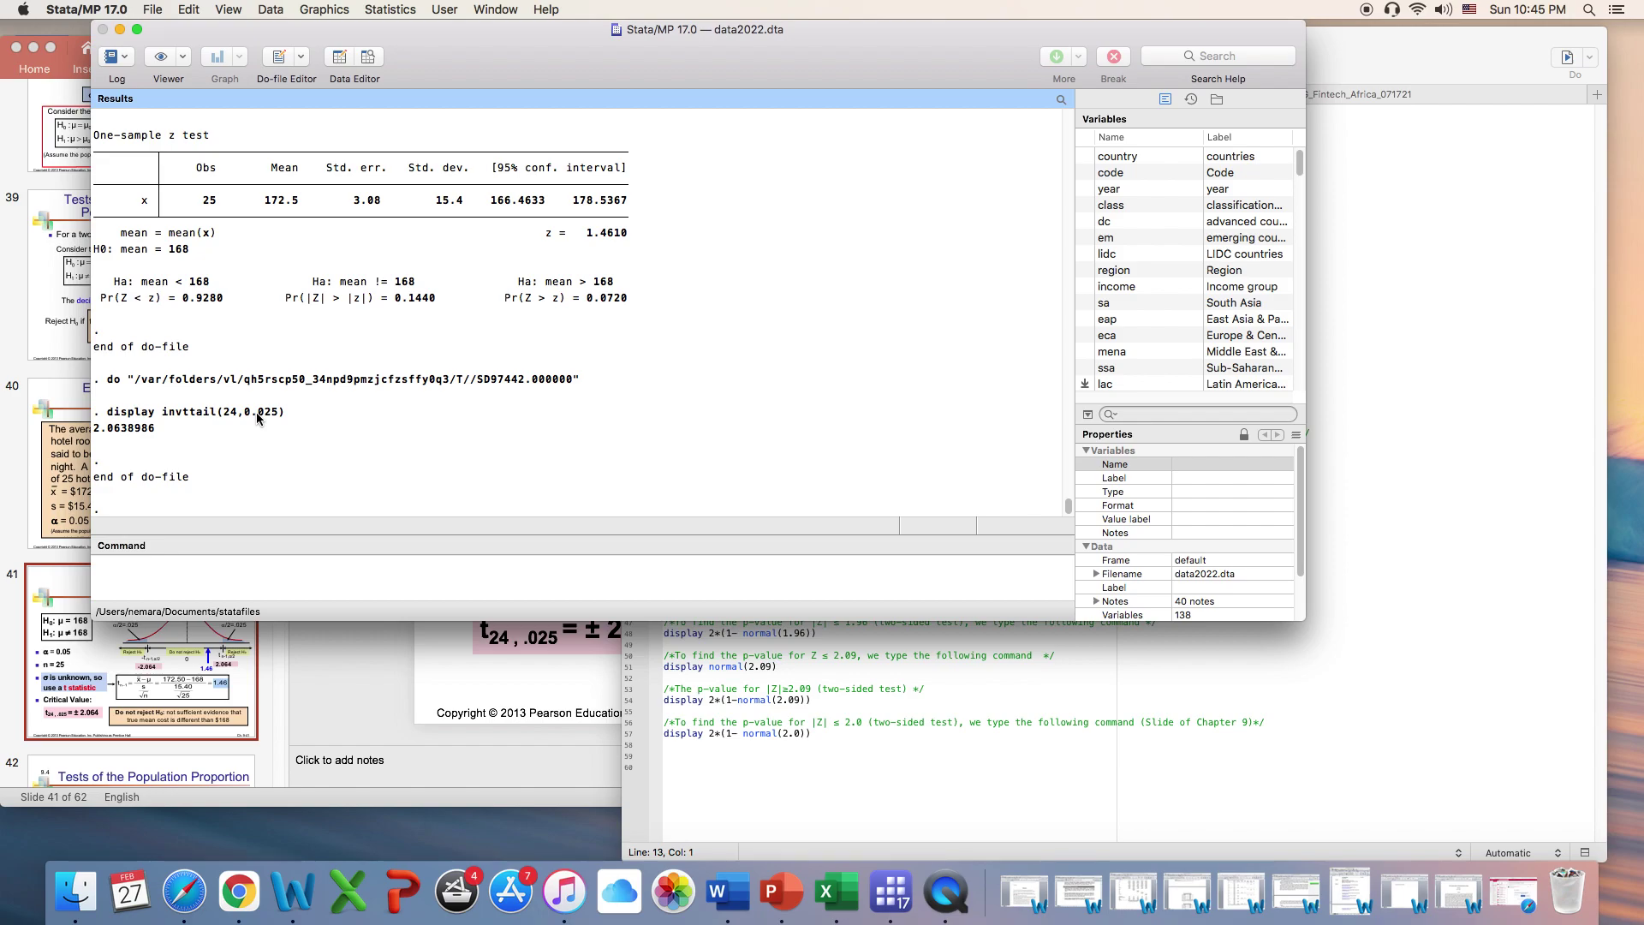
click(344, 678)
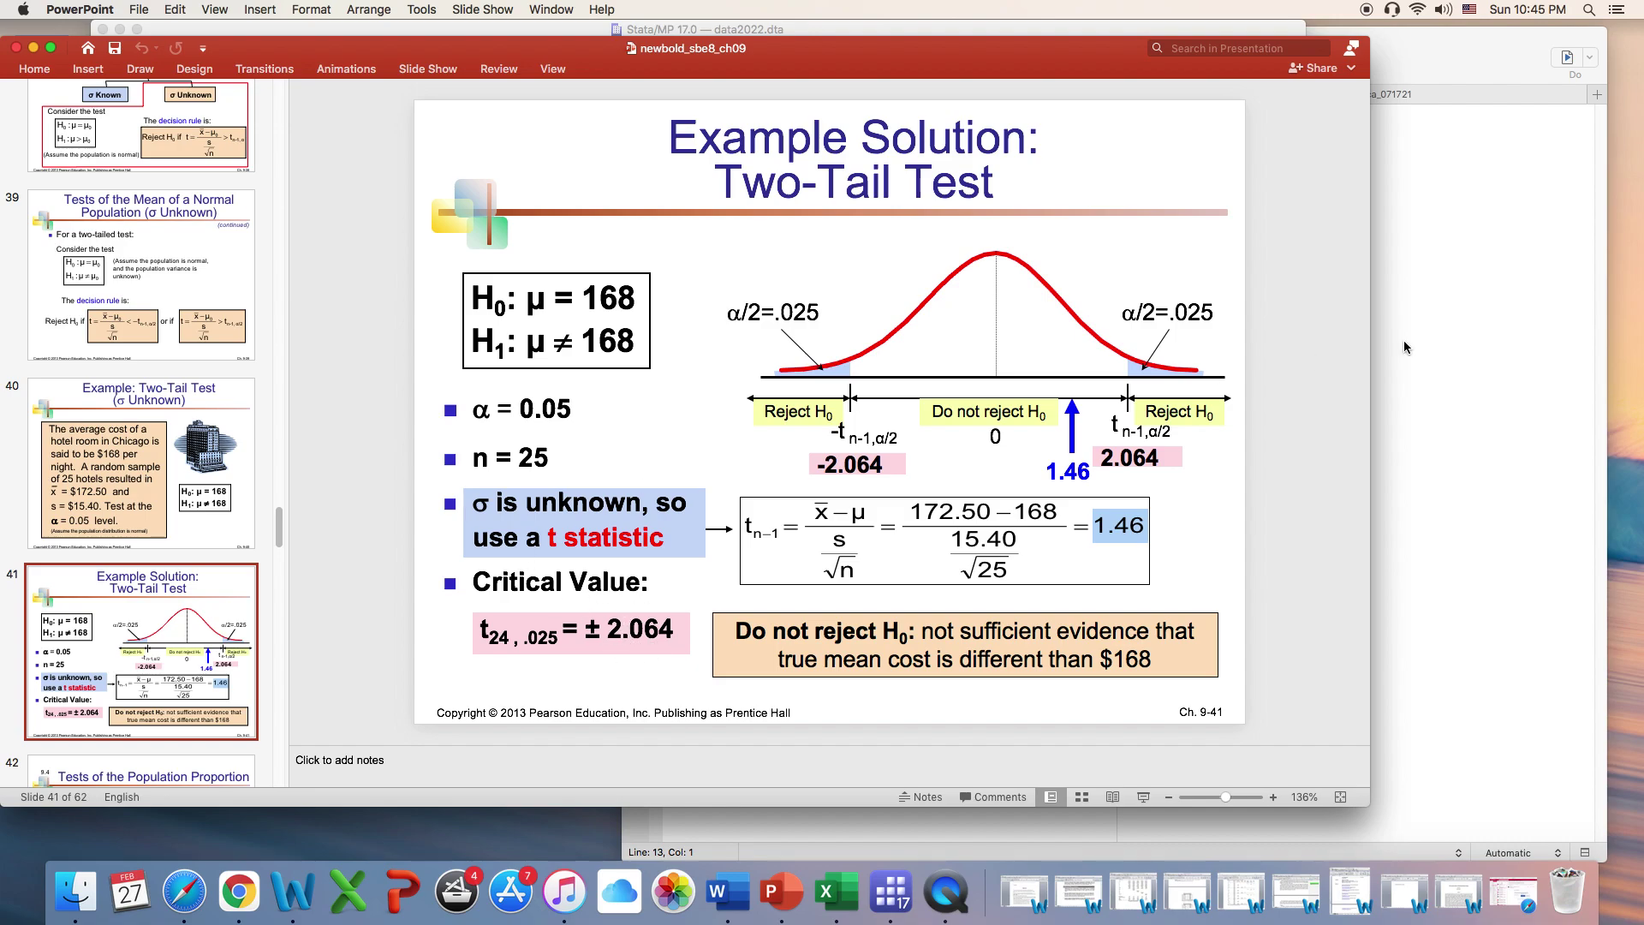
click(1562, 346)
click(1165, 364)
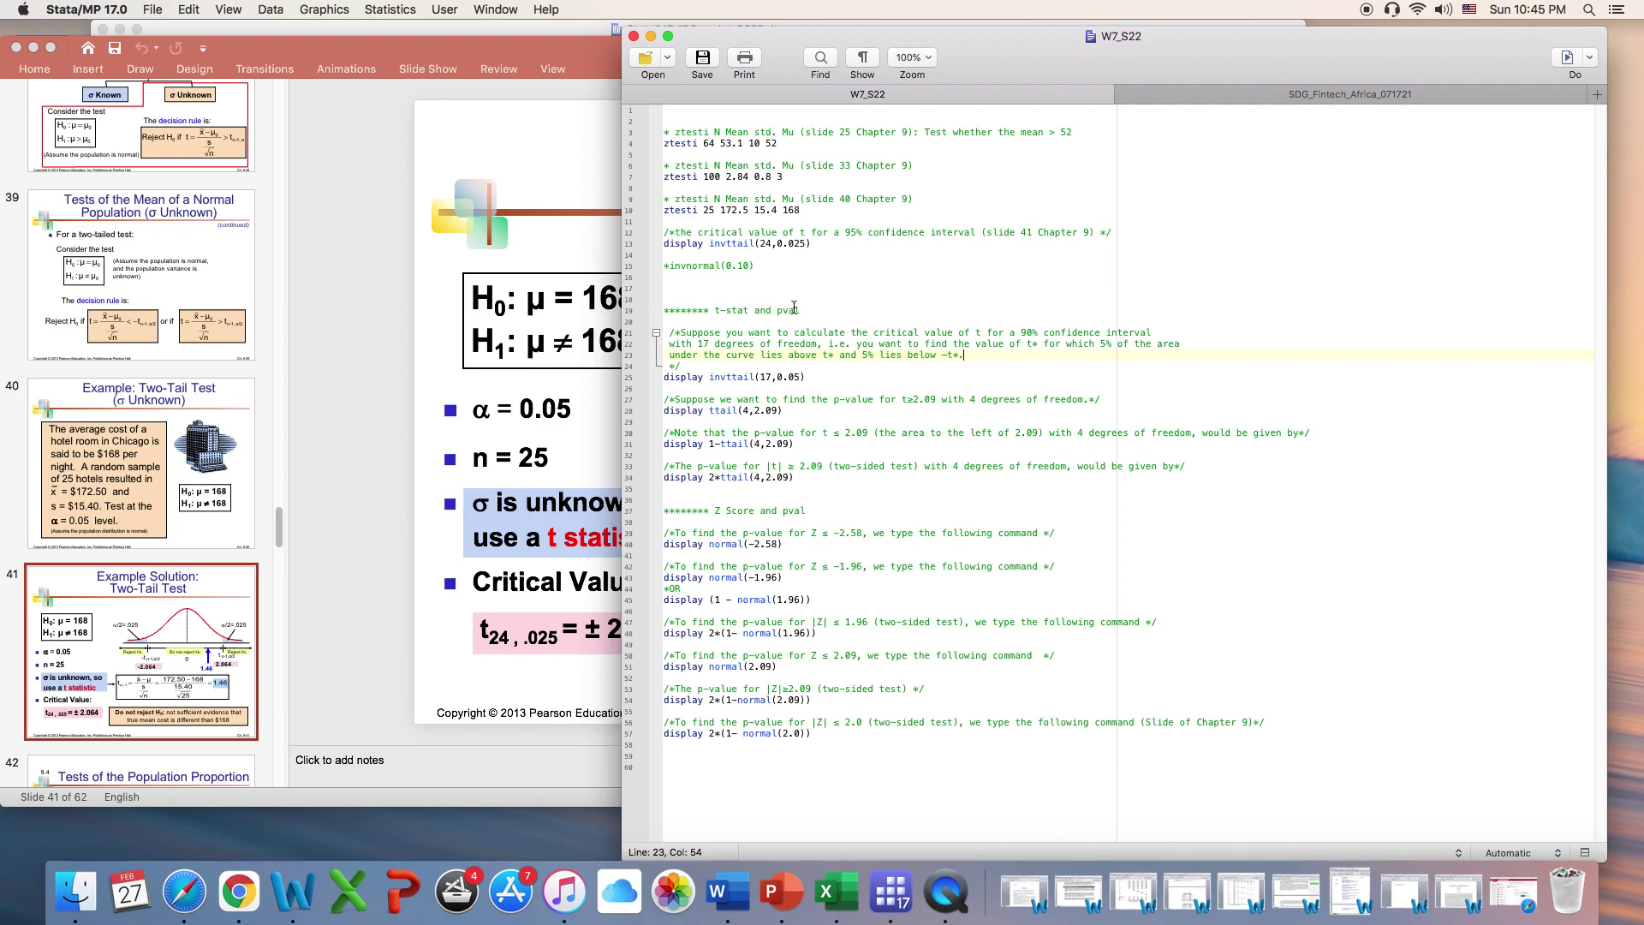
Minimize the slides, move the W7_S22 do-file right, and restore slide 41 in front
click(33, 48)
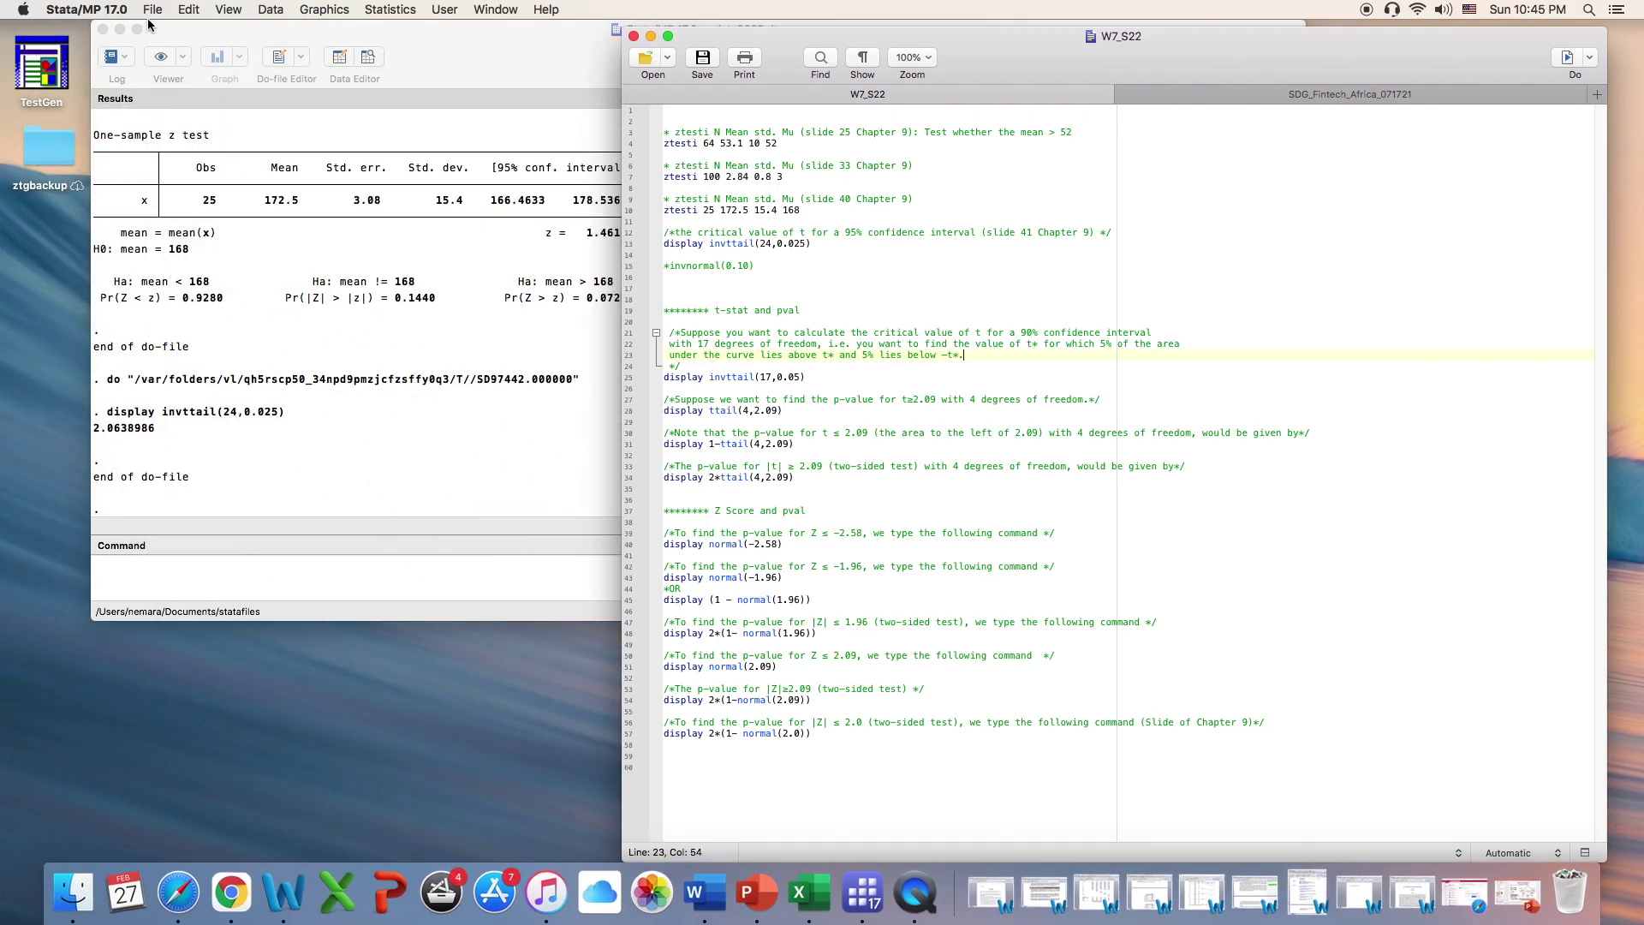
click(138, 30)
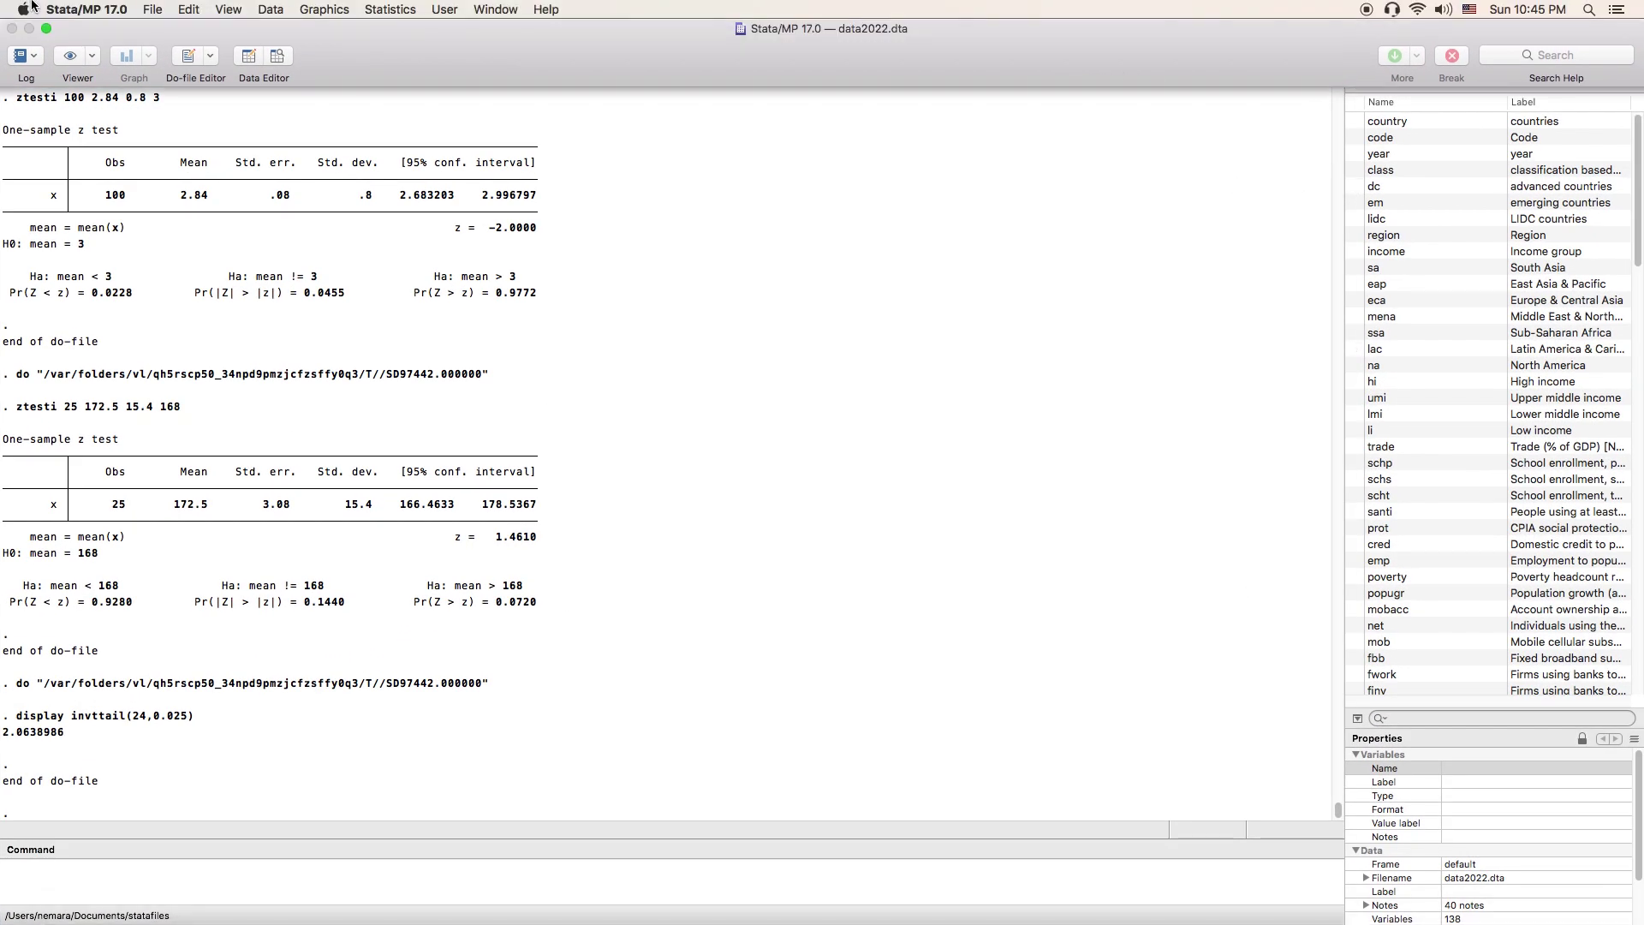
click(46, 30)
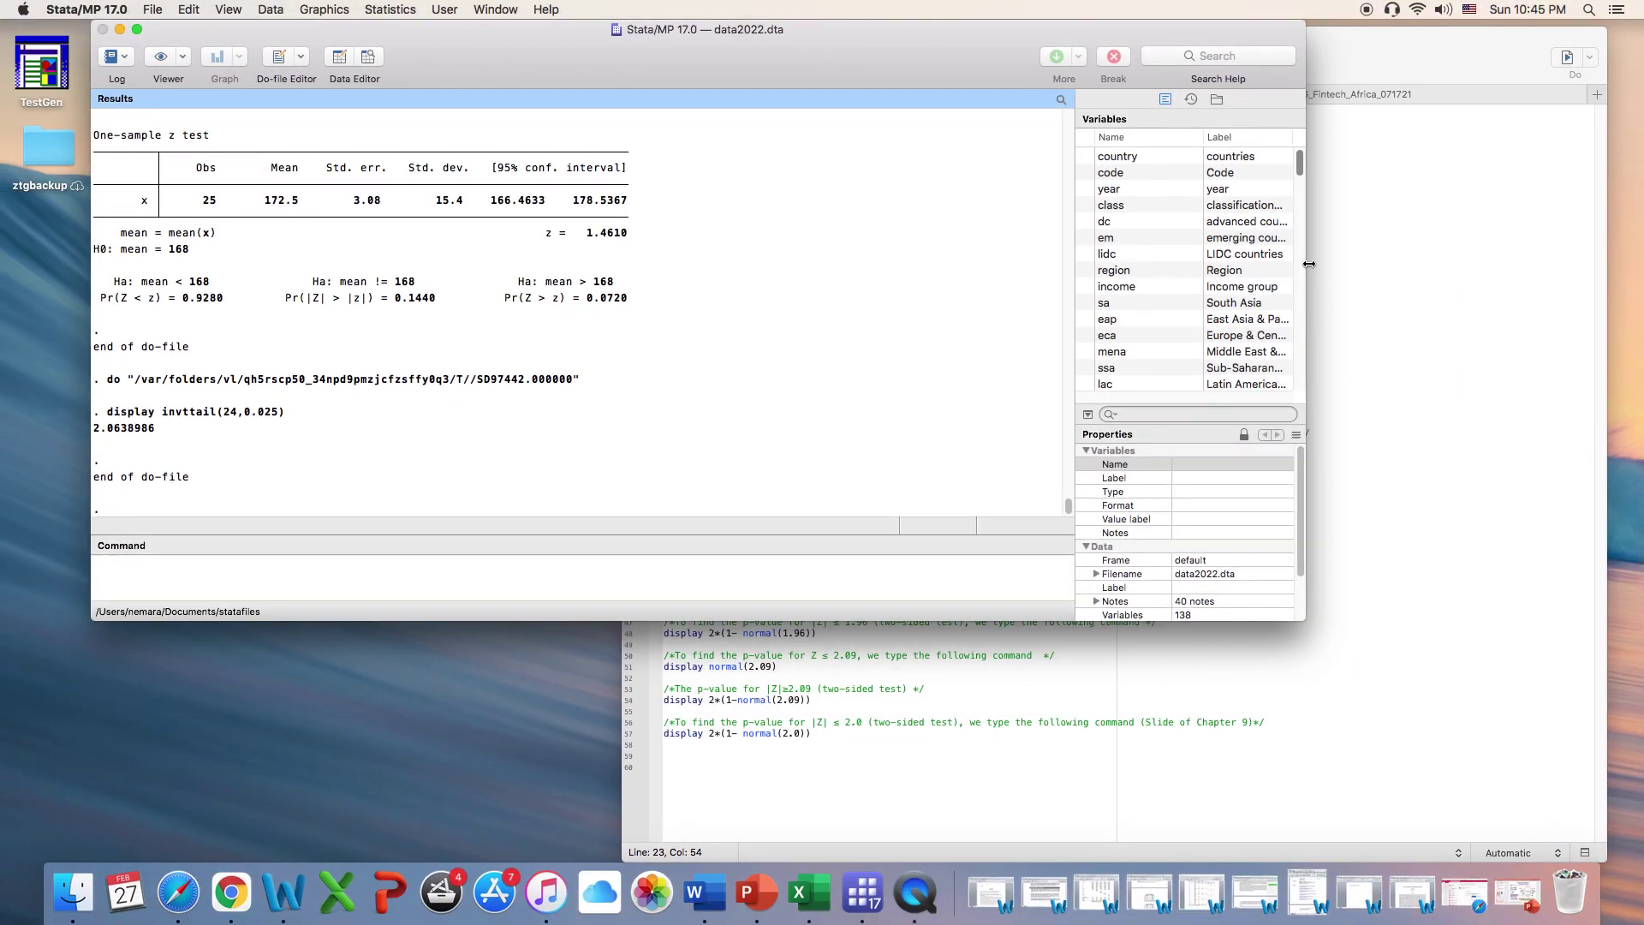
click(1406, 440)
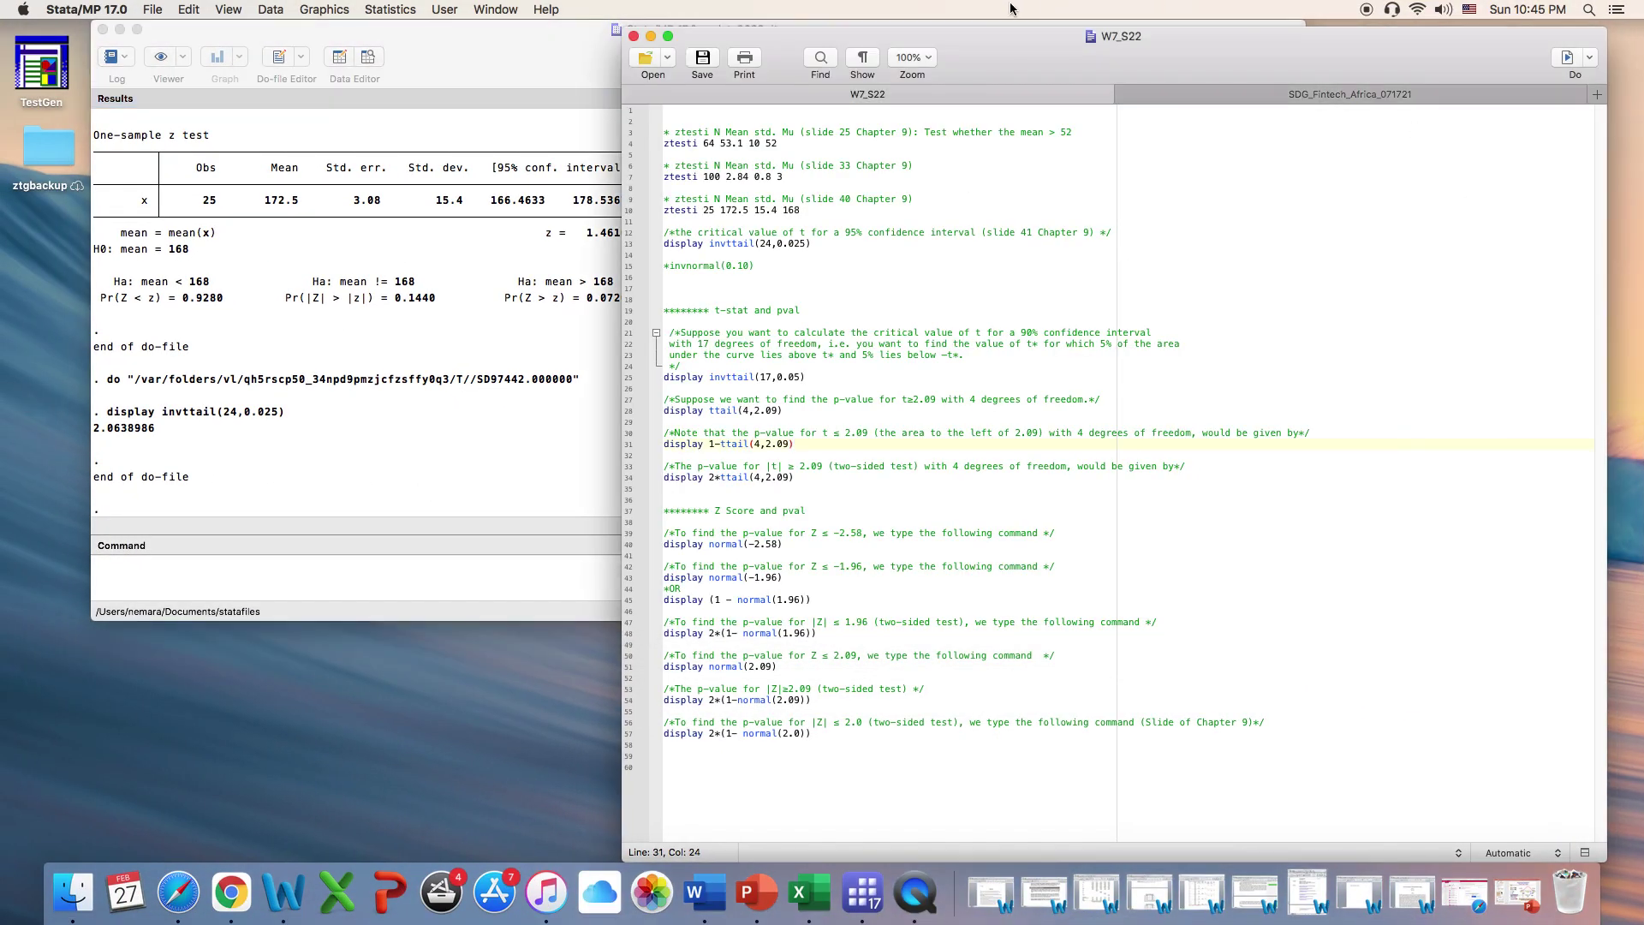
drag(1035, 51, 1092, 49)
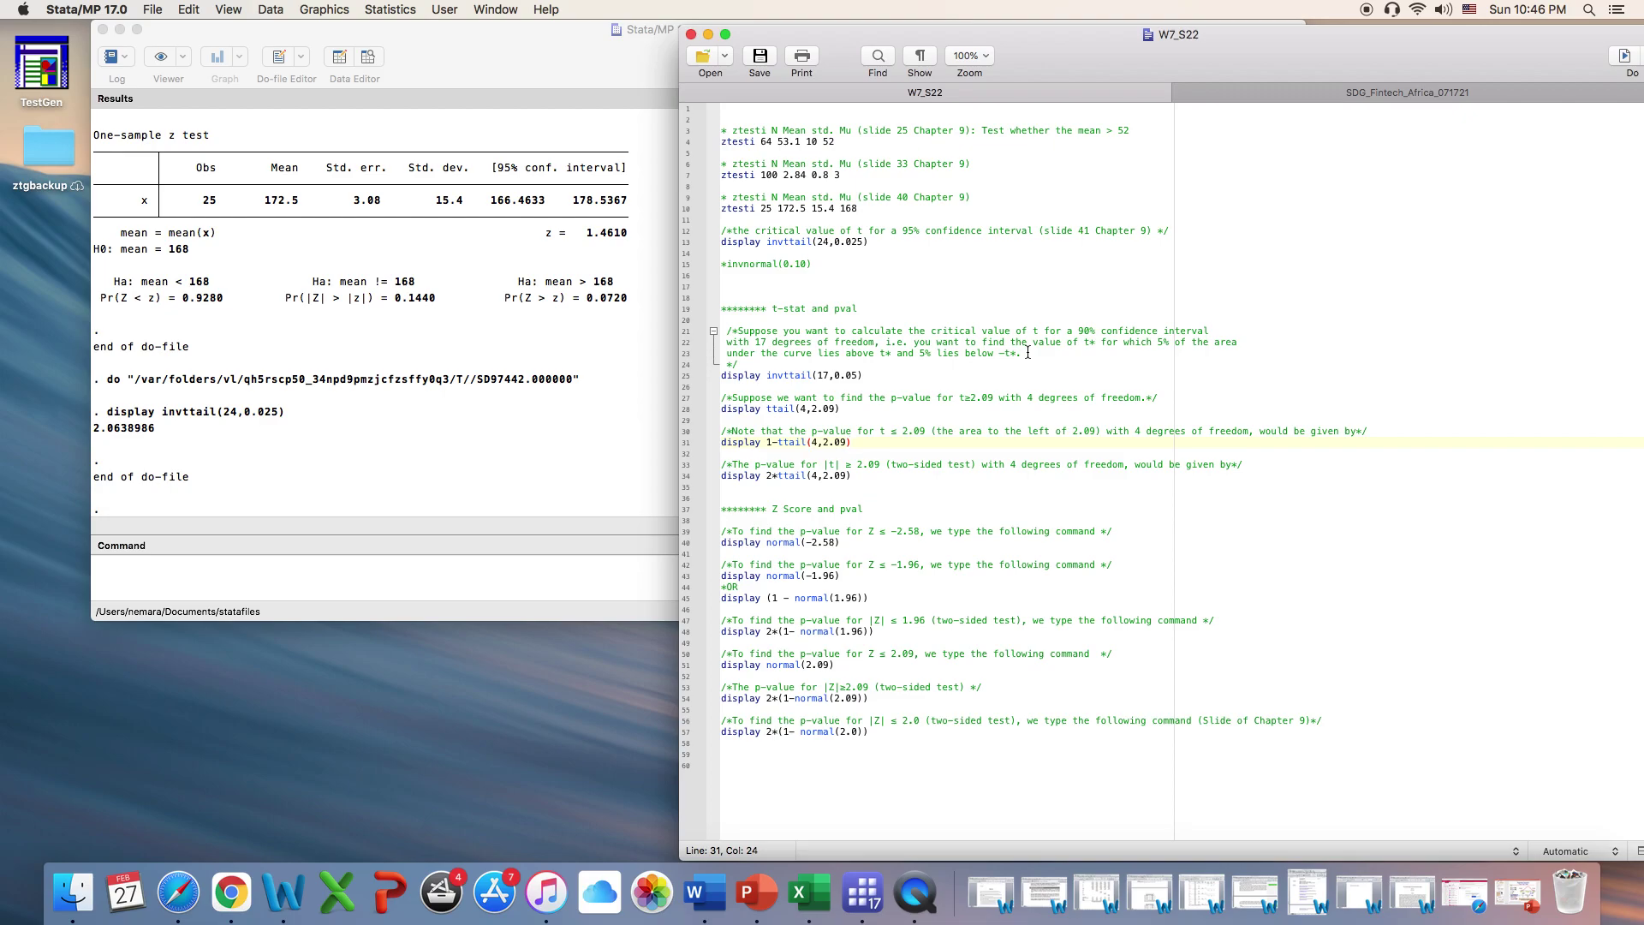
click(1518, 892)
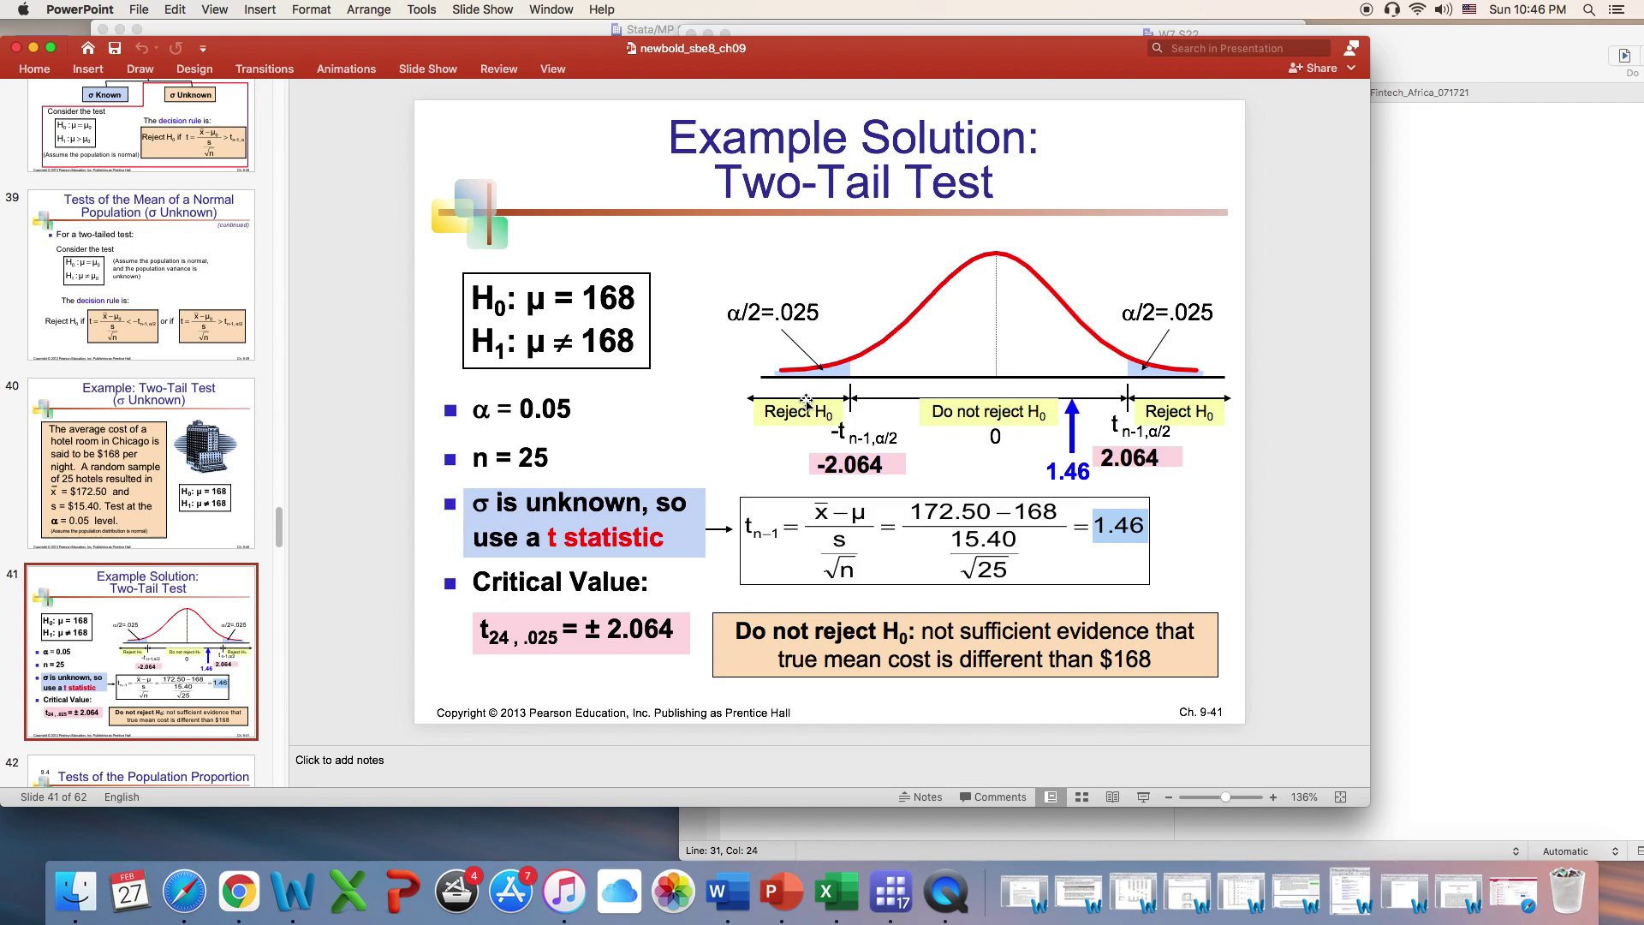
Move the presentation lower to expose Stata Results and bring the W7_S22 do-file forward
click(1404, 220)
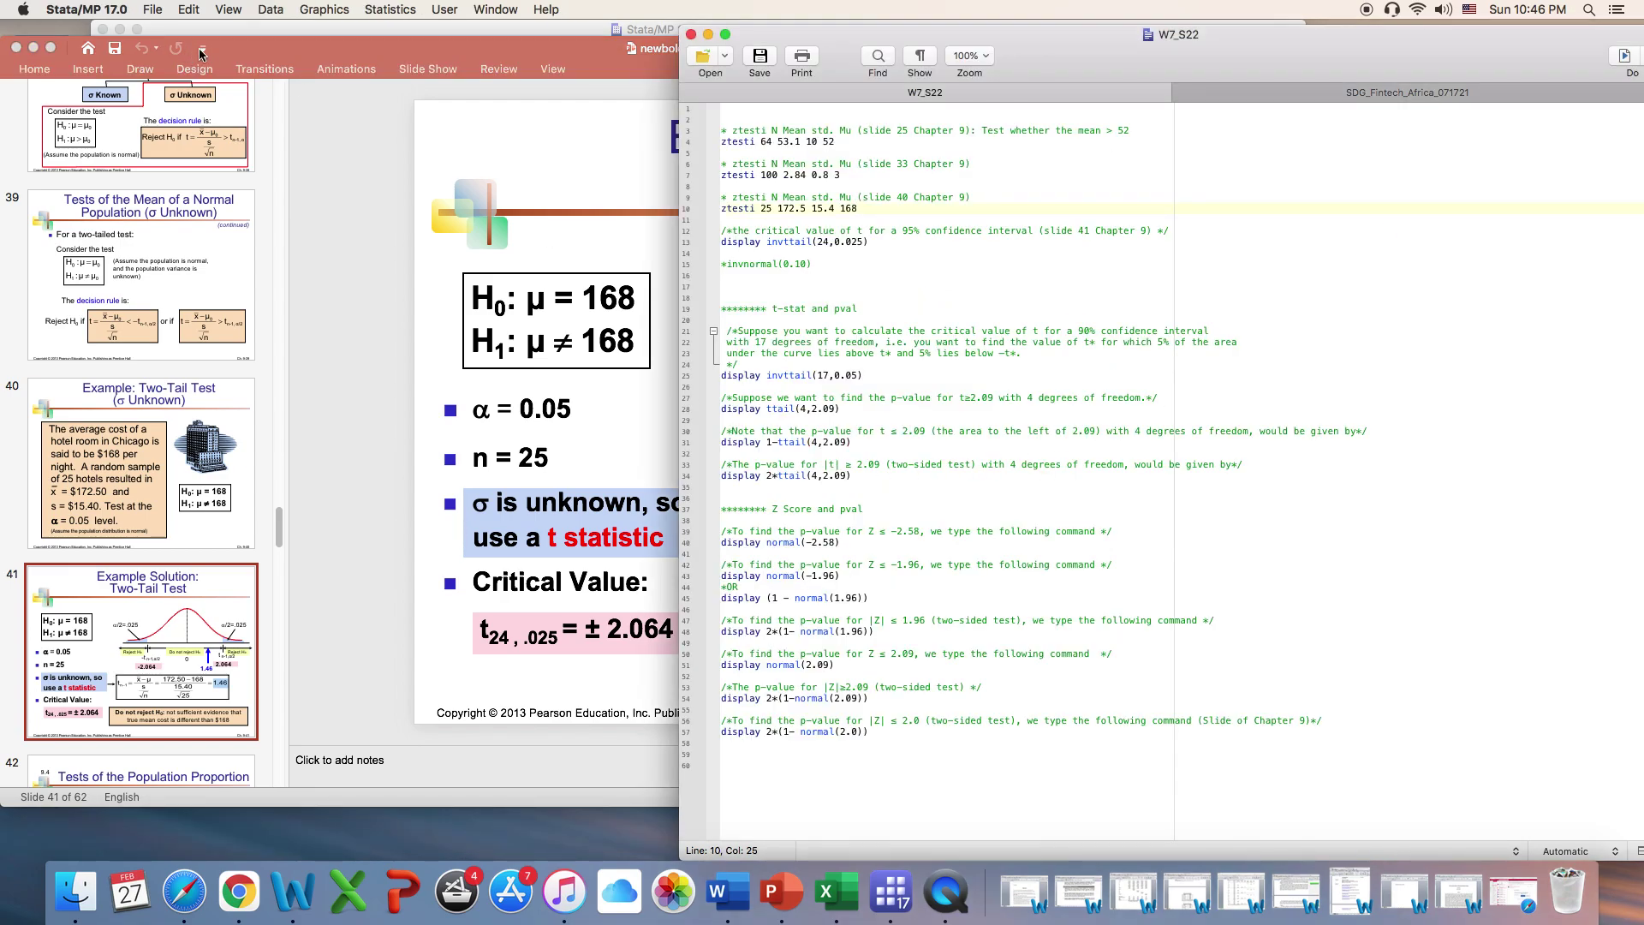
drag(276, 47, 277, 268)
click(303, 190)
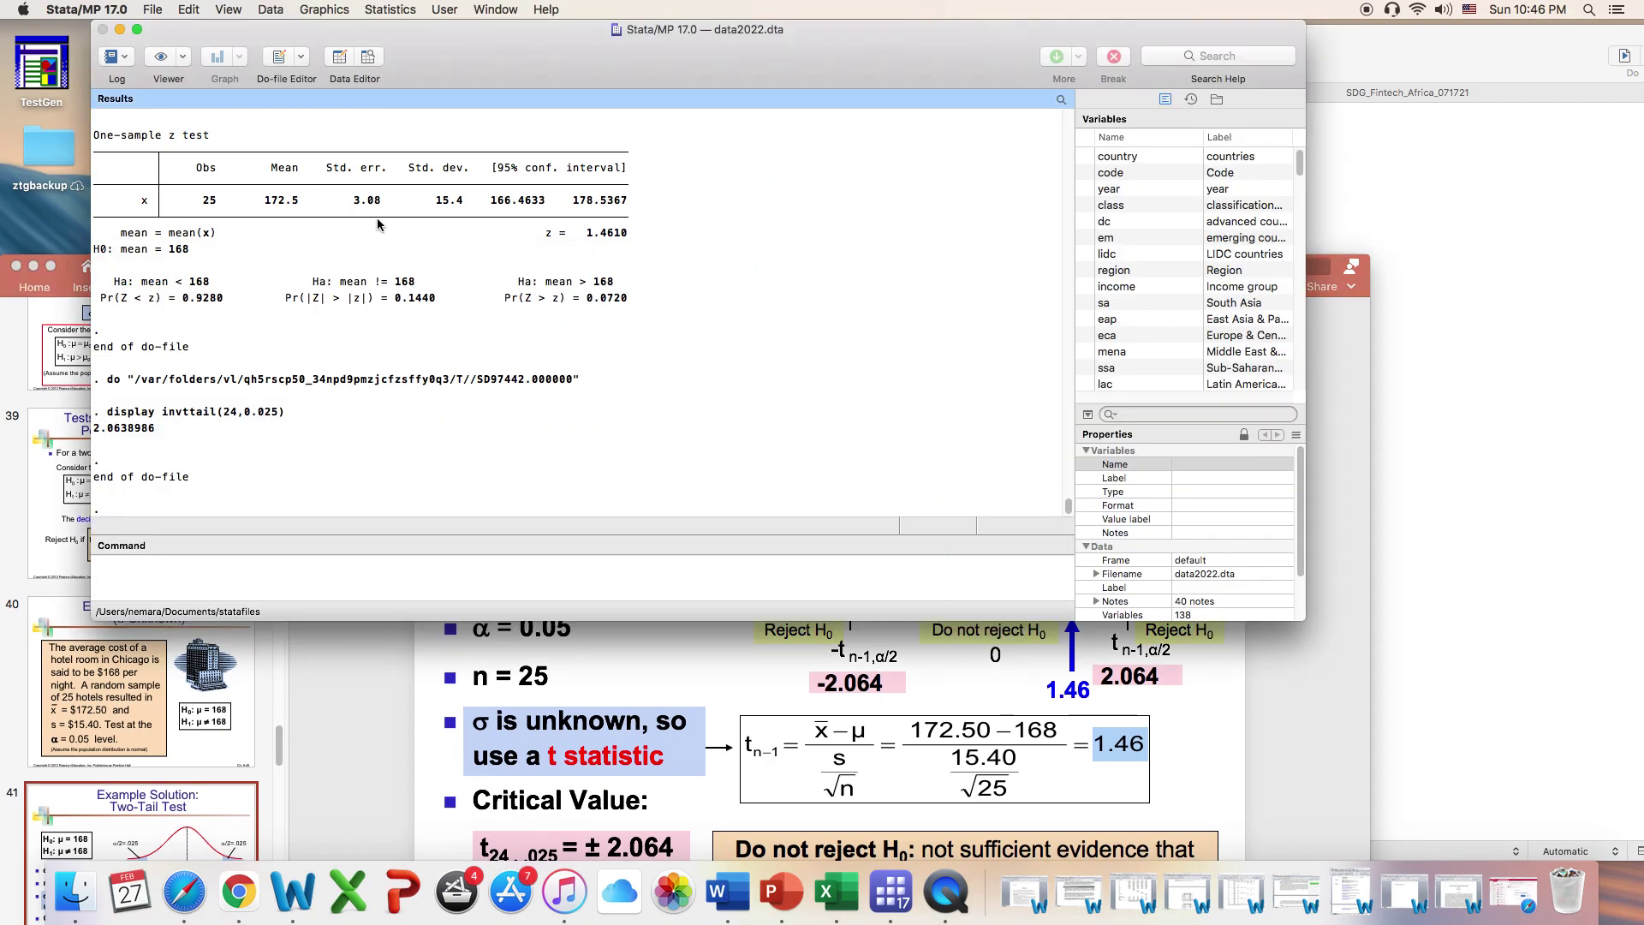
click(1487, 364)
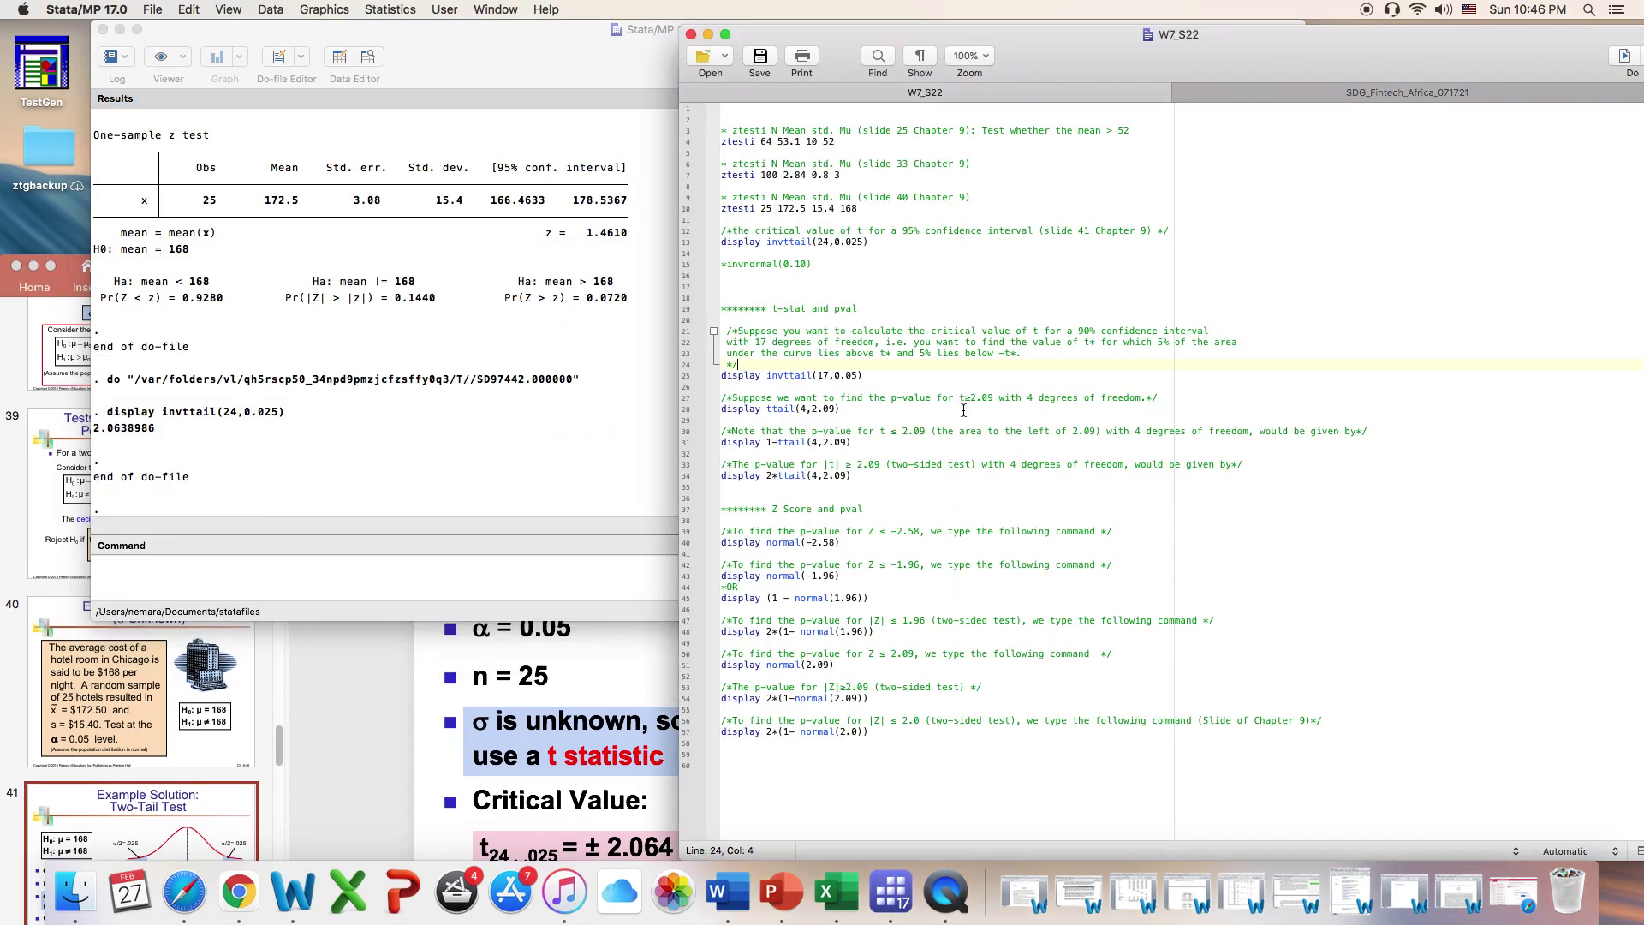
Run display invttail(17,0.05) to get the 90% critical t value 1.7396067
click(860, 374)
drag(860, 374, 720, 375)
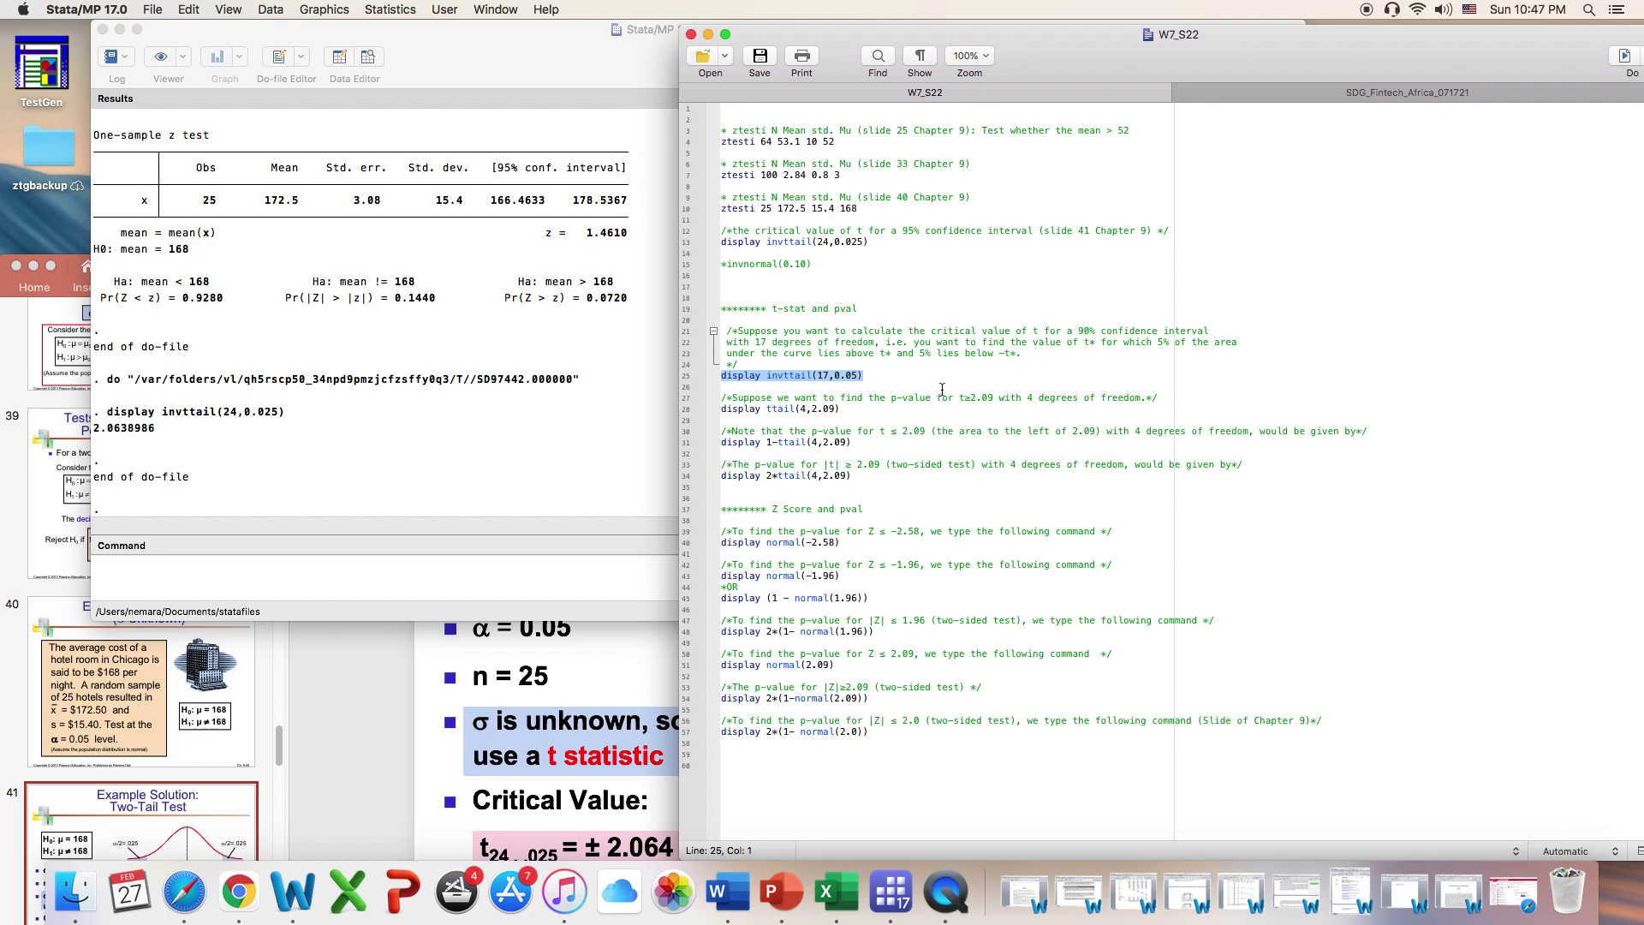
click(1625, 57)
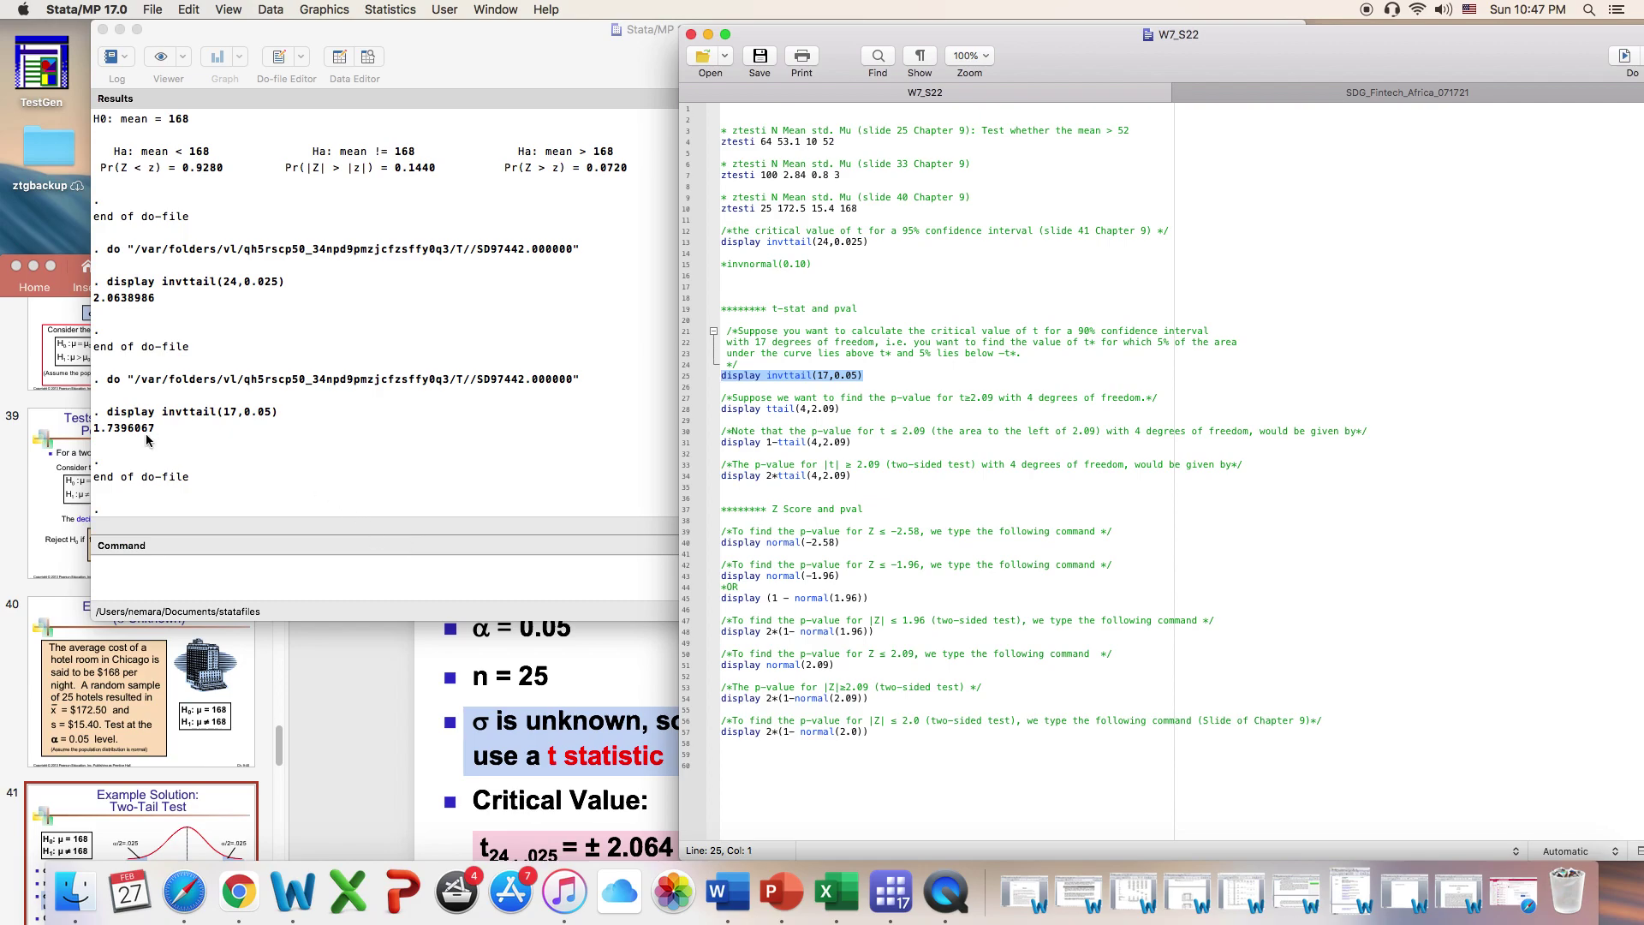
Run display ttail(4,2.09), giving .05241536, then bring the Two-Tail Test slide forward
click(804, 419)
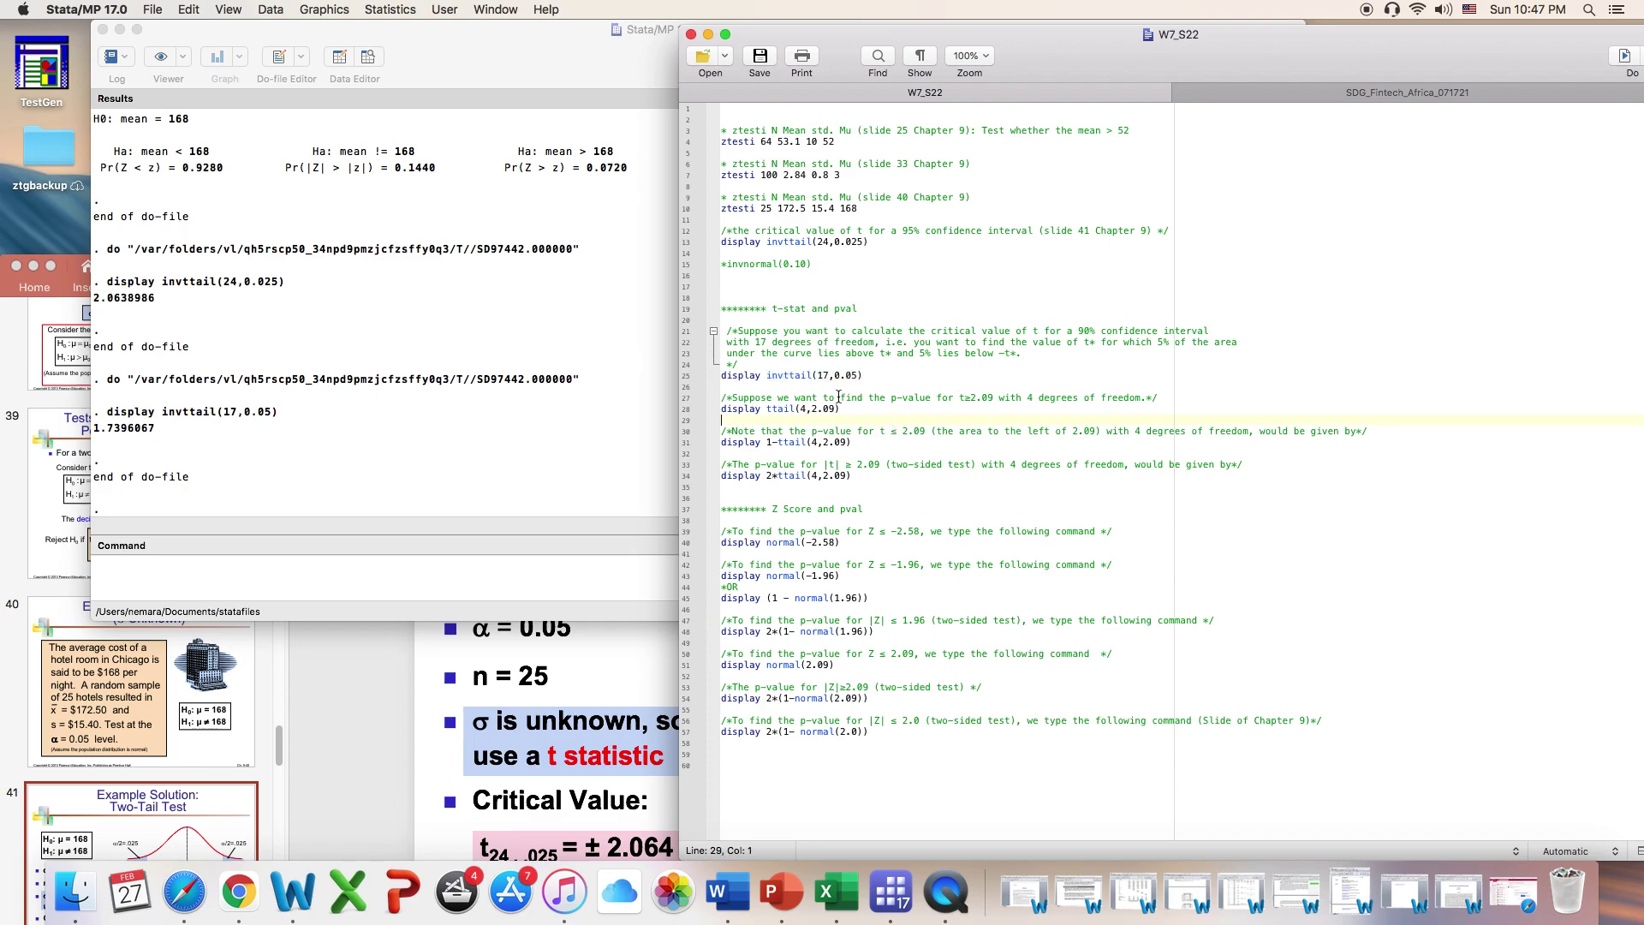
click(965, 400)
drag(861, 410, 720, 410)
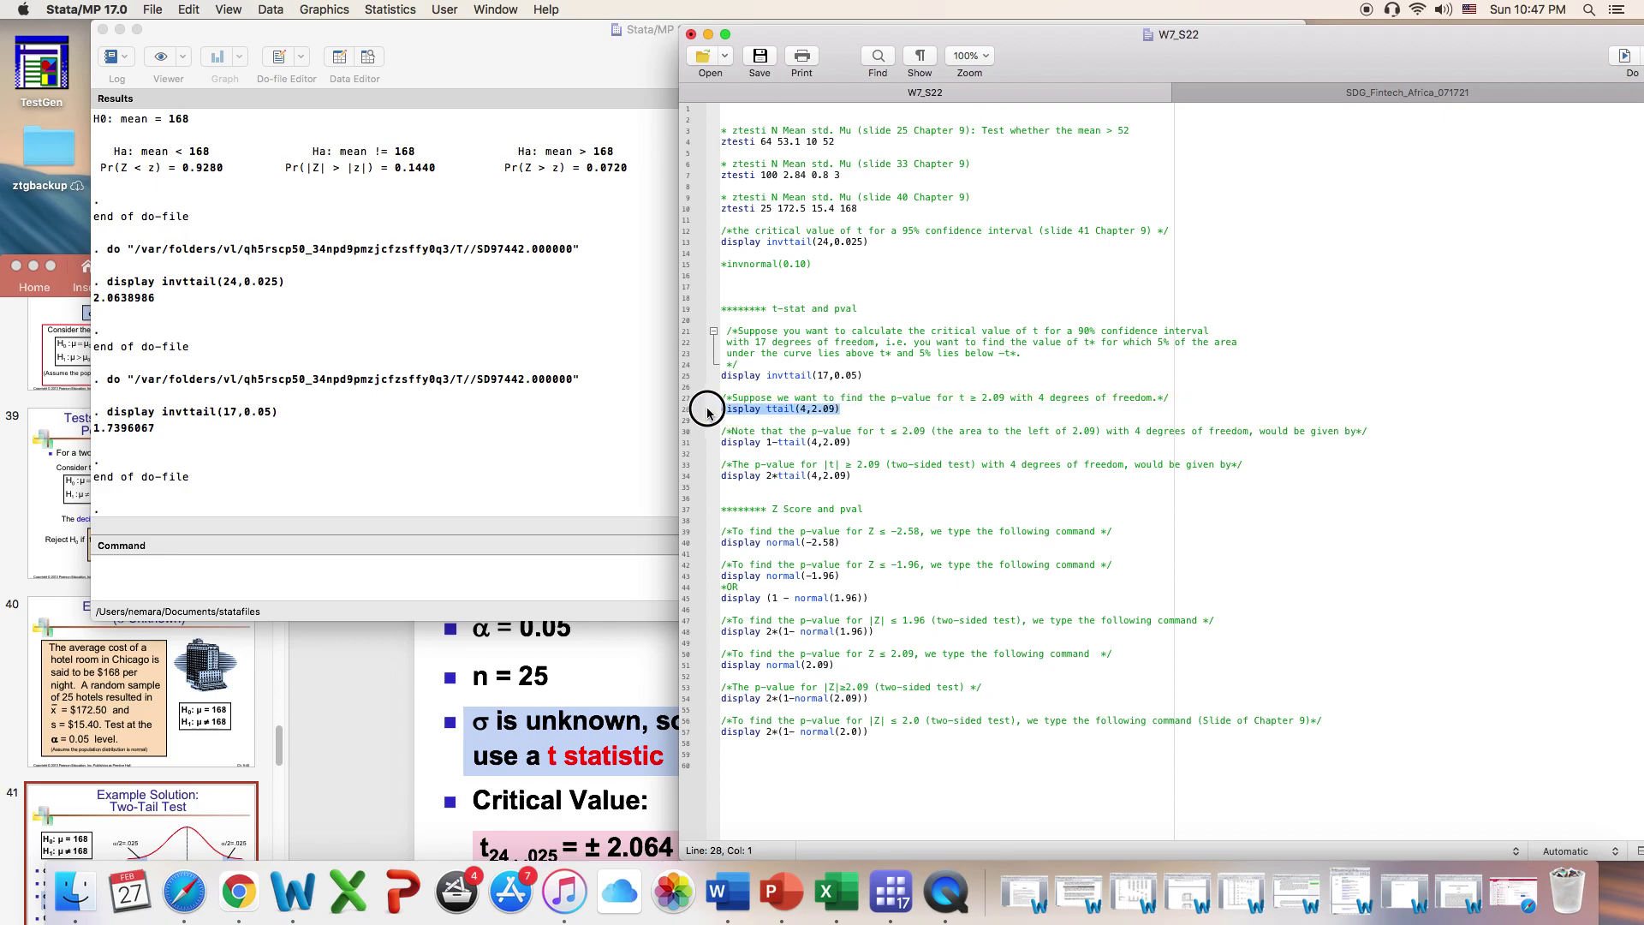
click(1624, 58)
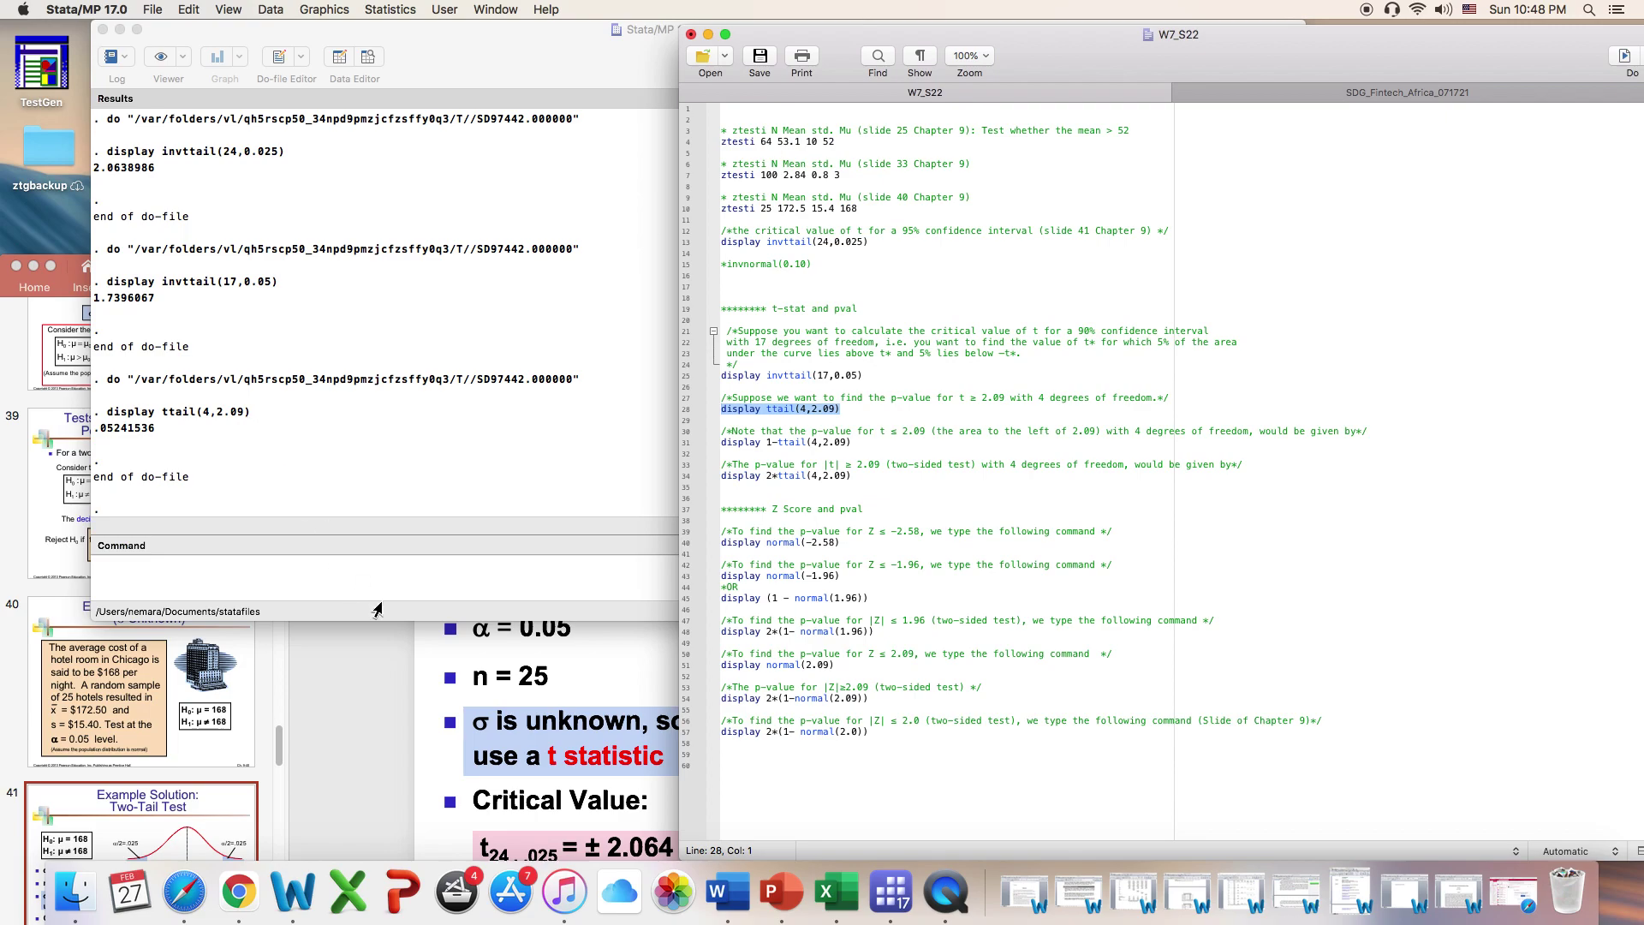
click(438, 719)
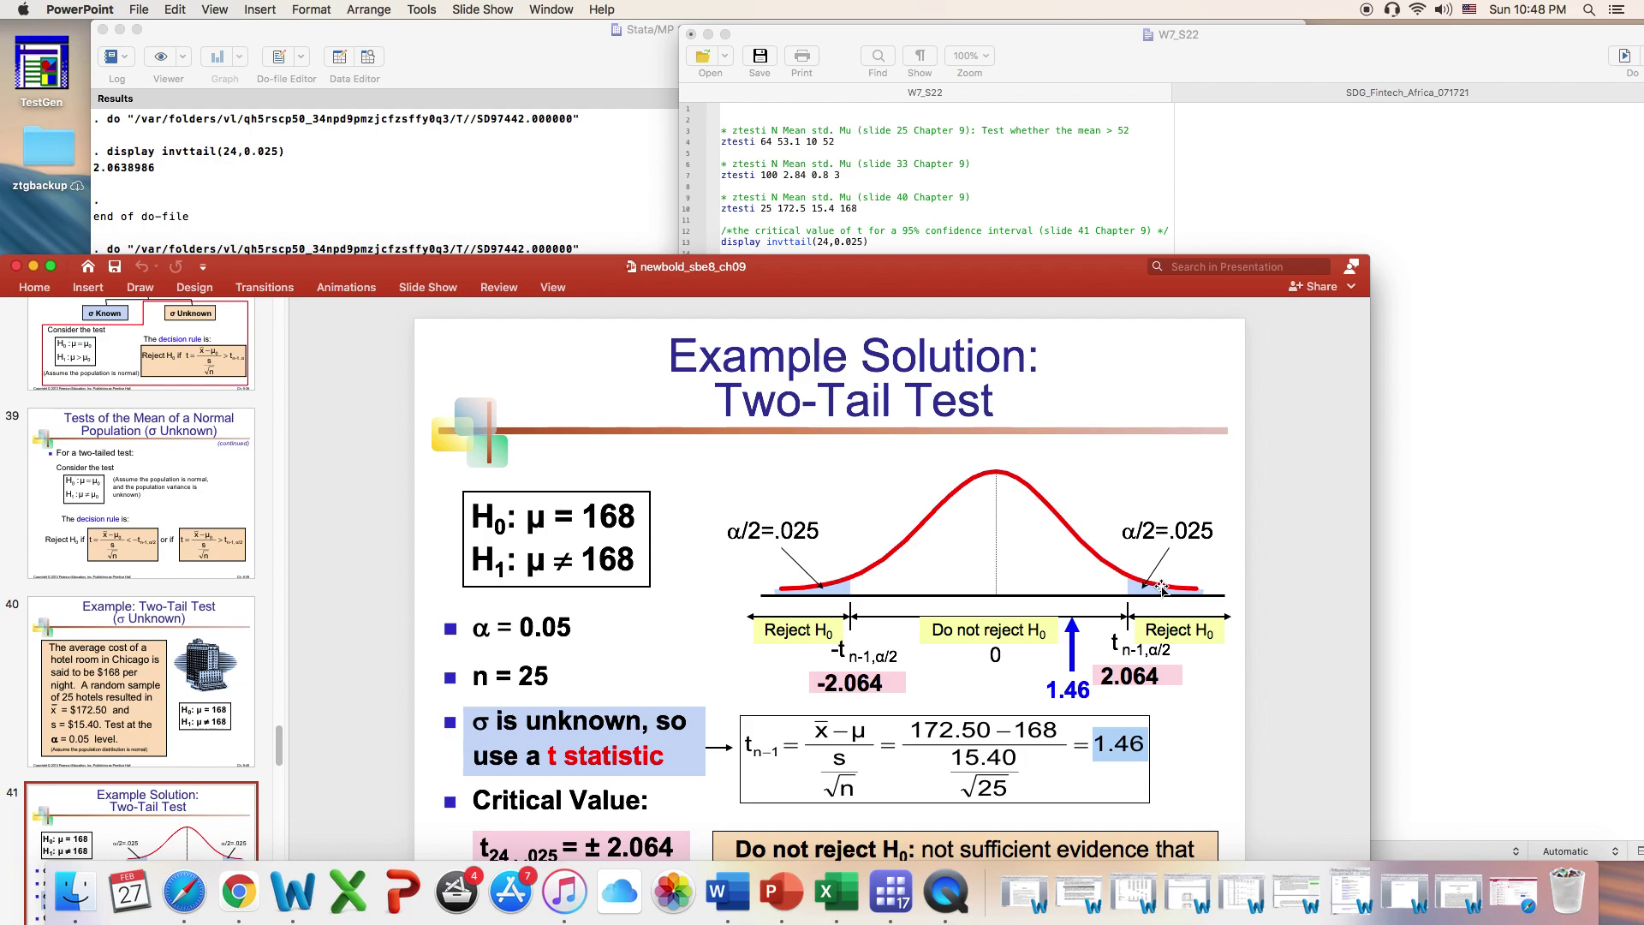
Switch from the slide to Stata Results and then the W7_S22 do-file
click(528, 162)
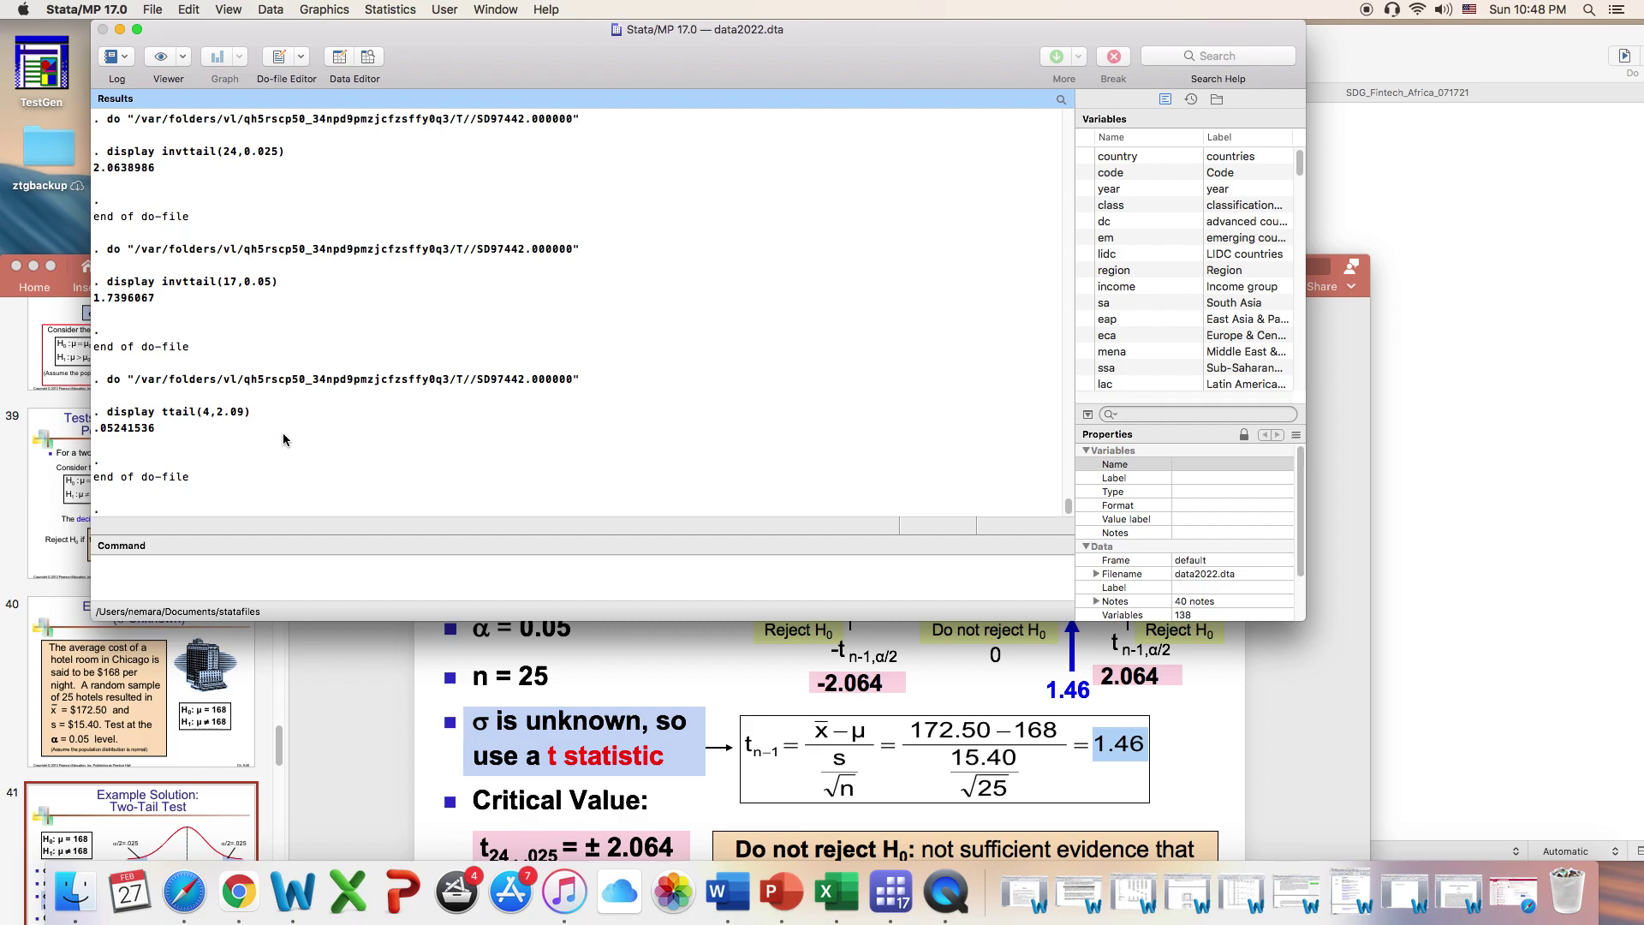
click(358, 736)
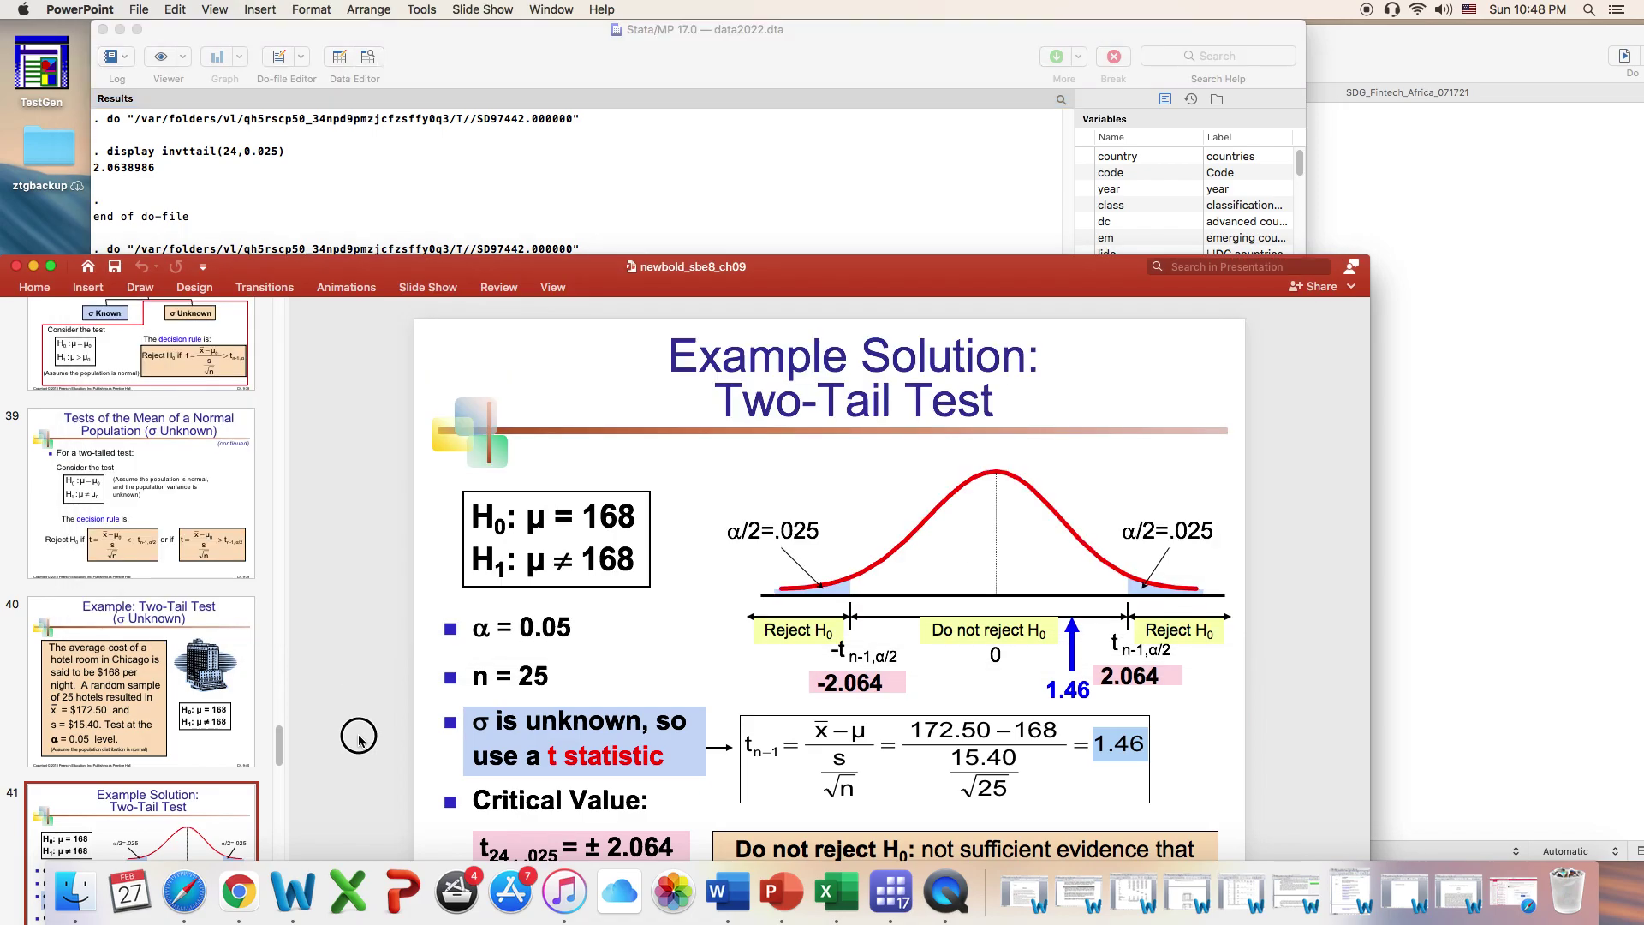
click(1423, 291)
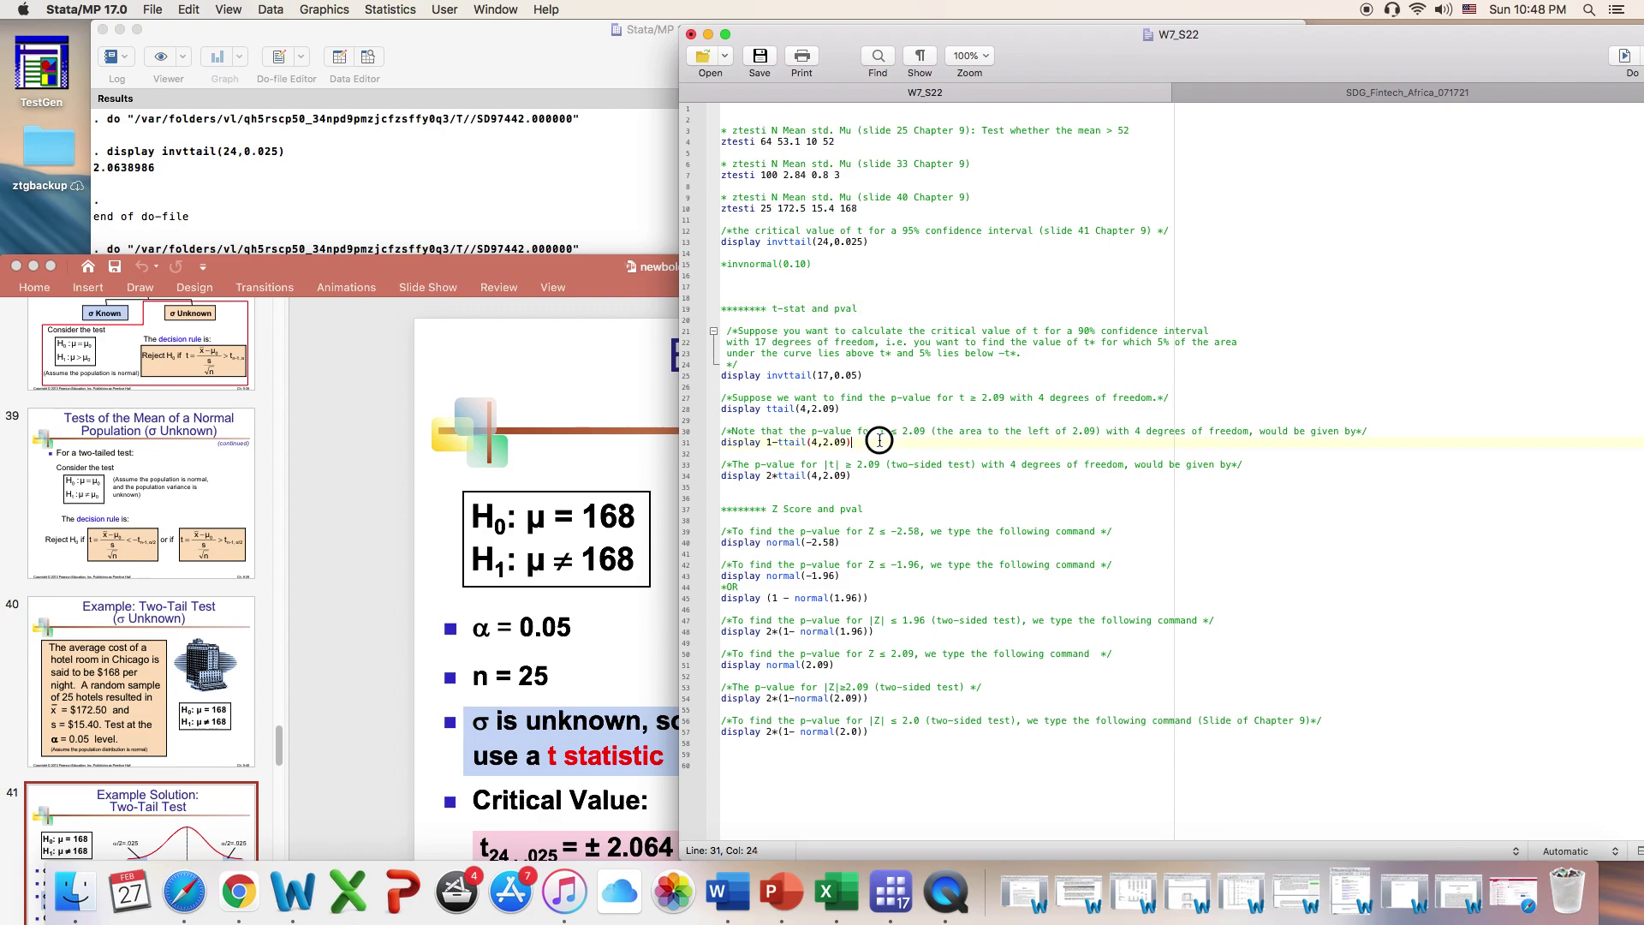
Run display 1-ttail(4,2.09), returning .94758464 for t ≤ 2.09 in Results
drag(853, 443, 721, 443)
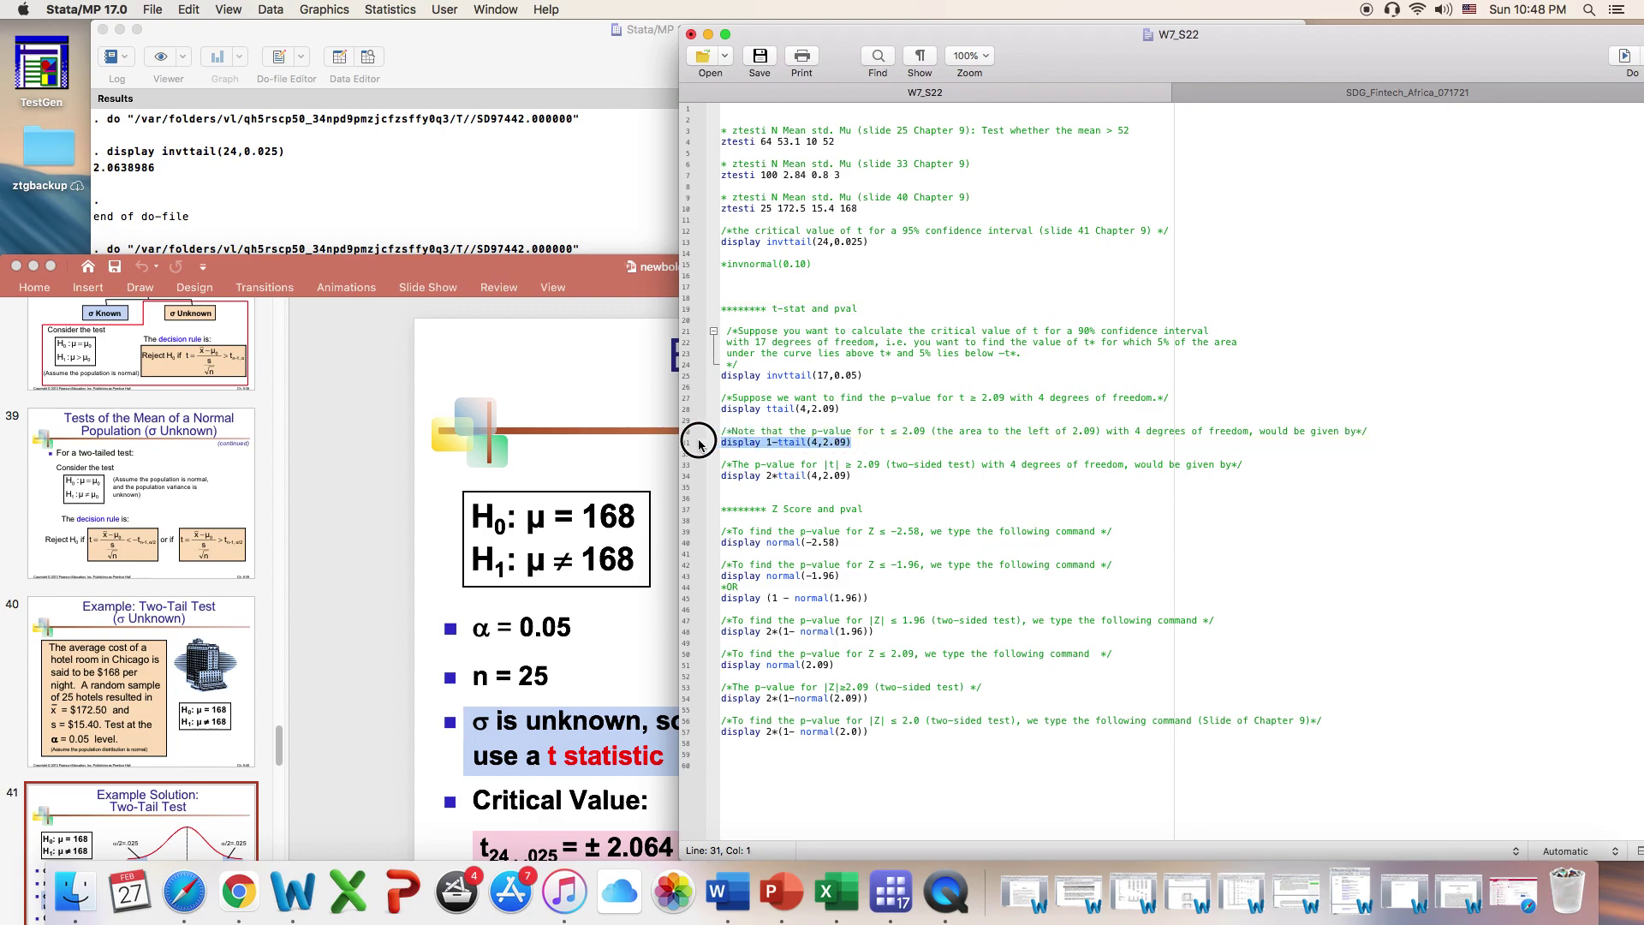
click(1625, 56)
click(615, 154)
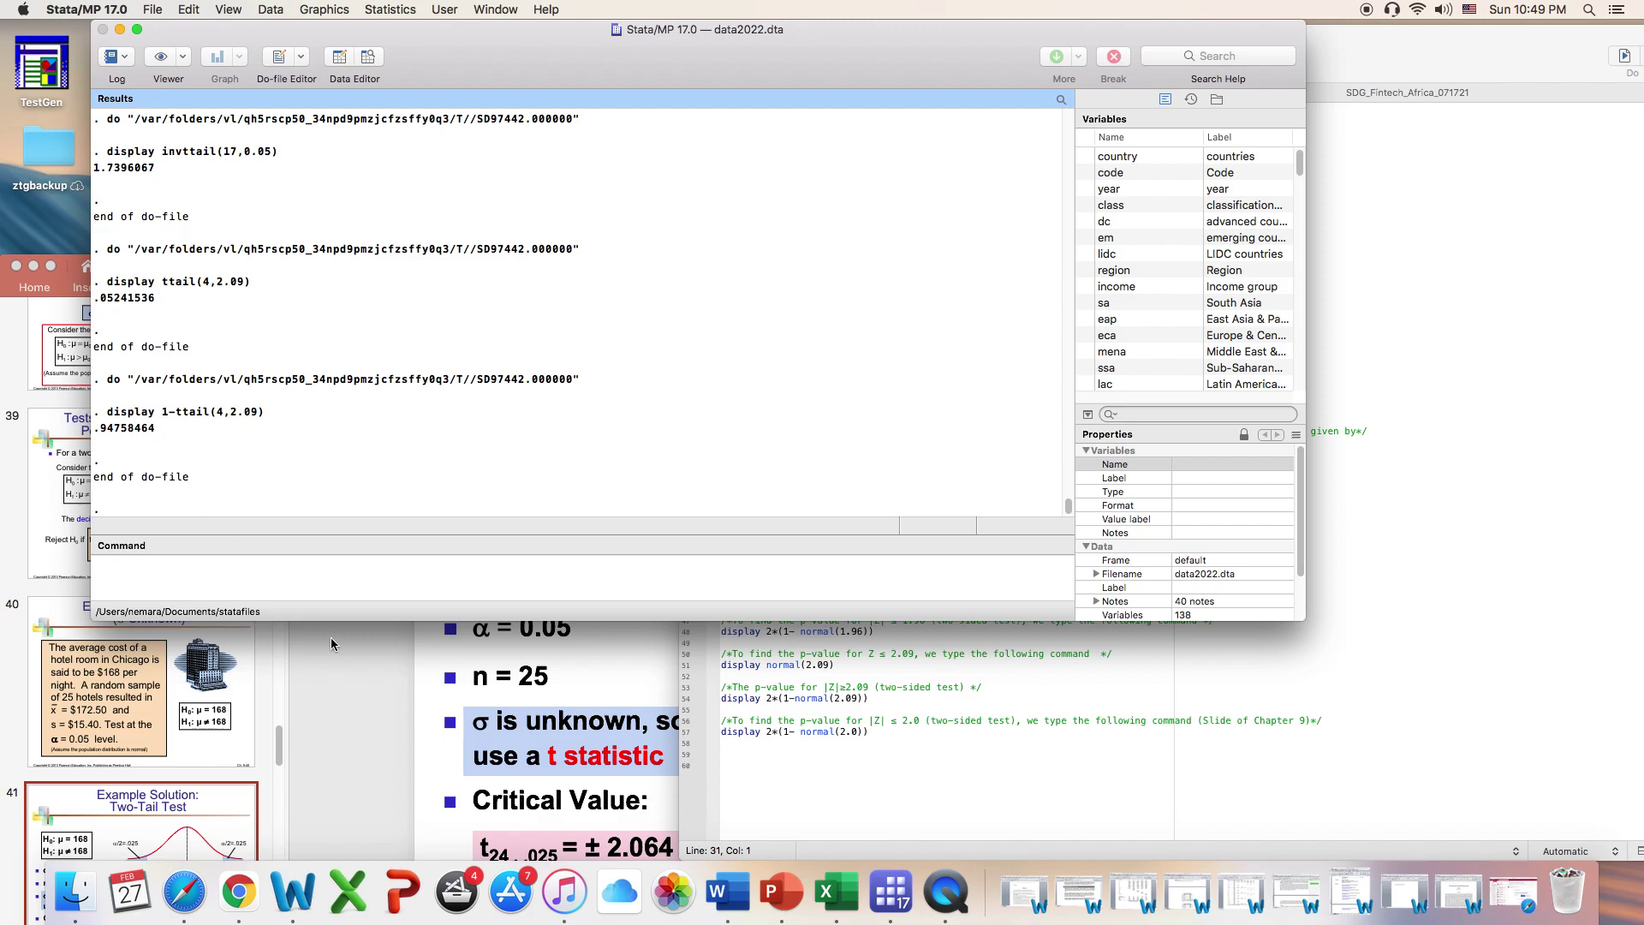
Glance at the Two-Tail Test slide and Stata Results, then bring the W7_S22 do-file forward
click(397, 686)
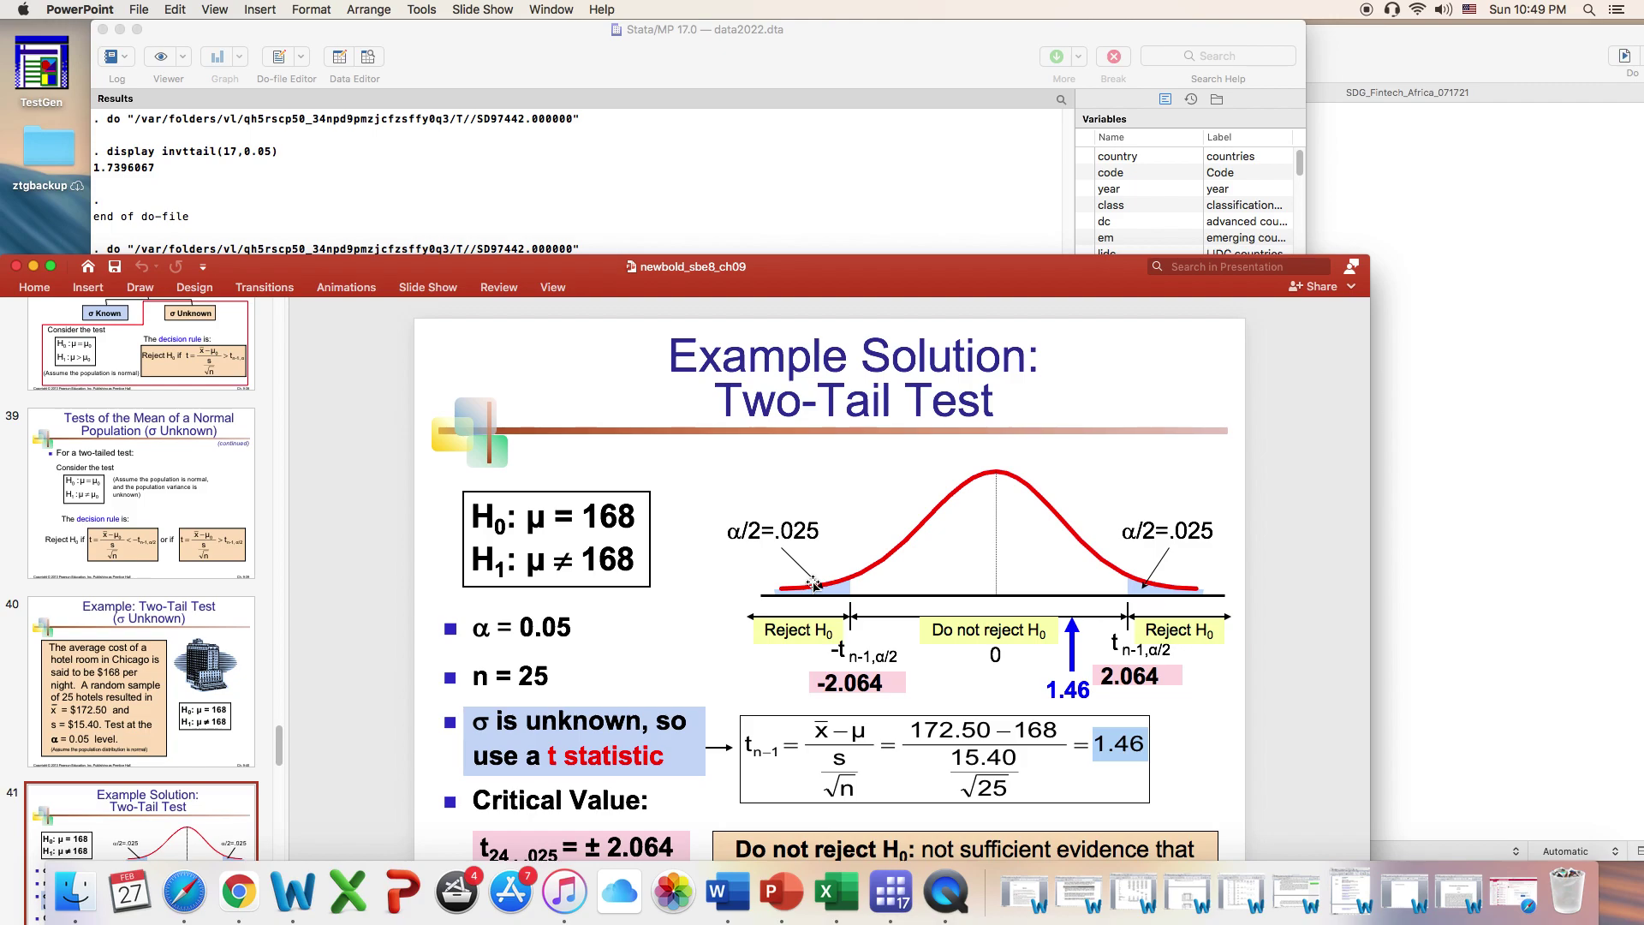
click(899, 181)
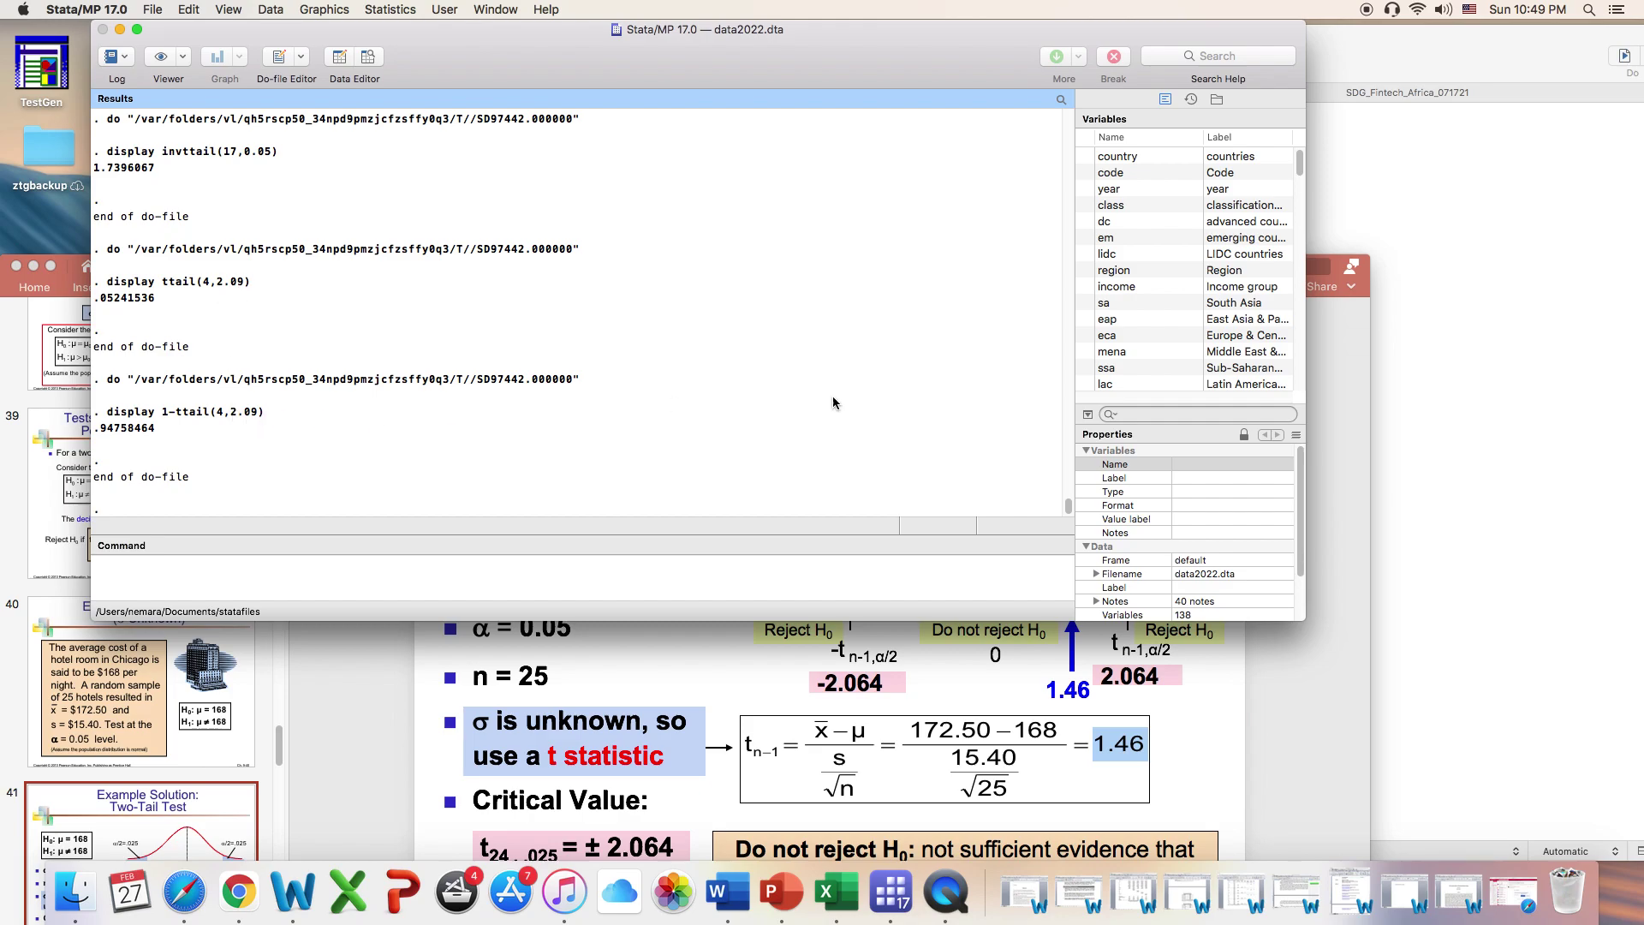
click(1551, 369)
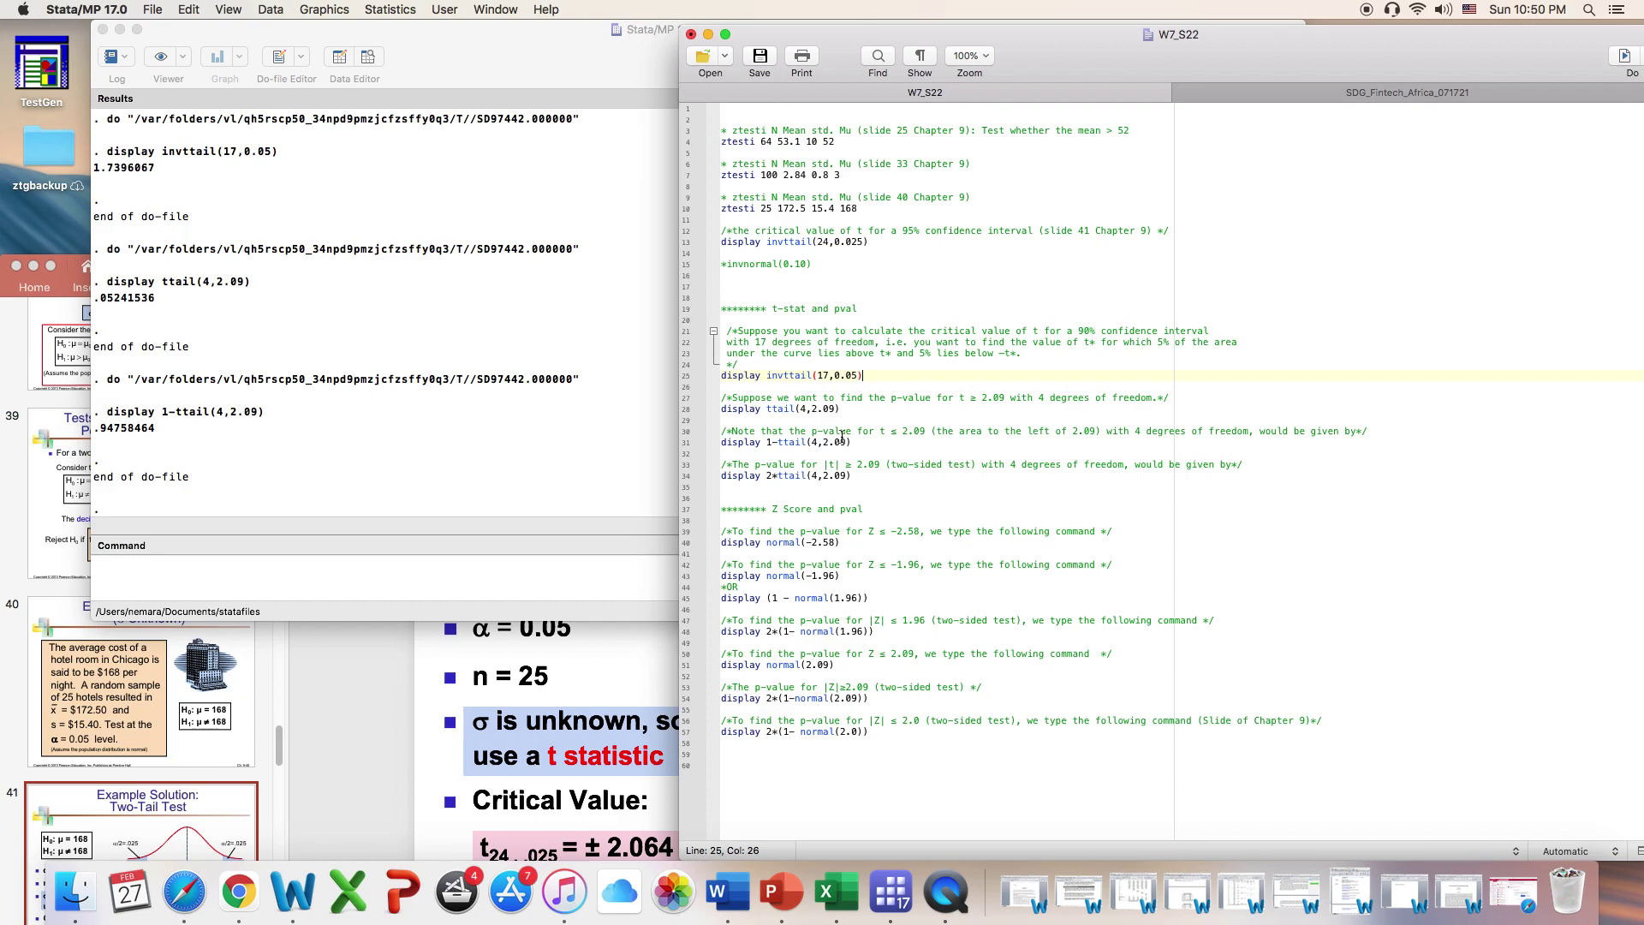
Run display 2*ttail(4,2.09) for the two-sided p-value .10483072
click(863, 478)
drag(863, 477, 697, 482)
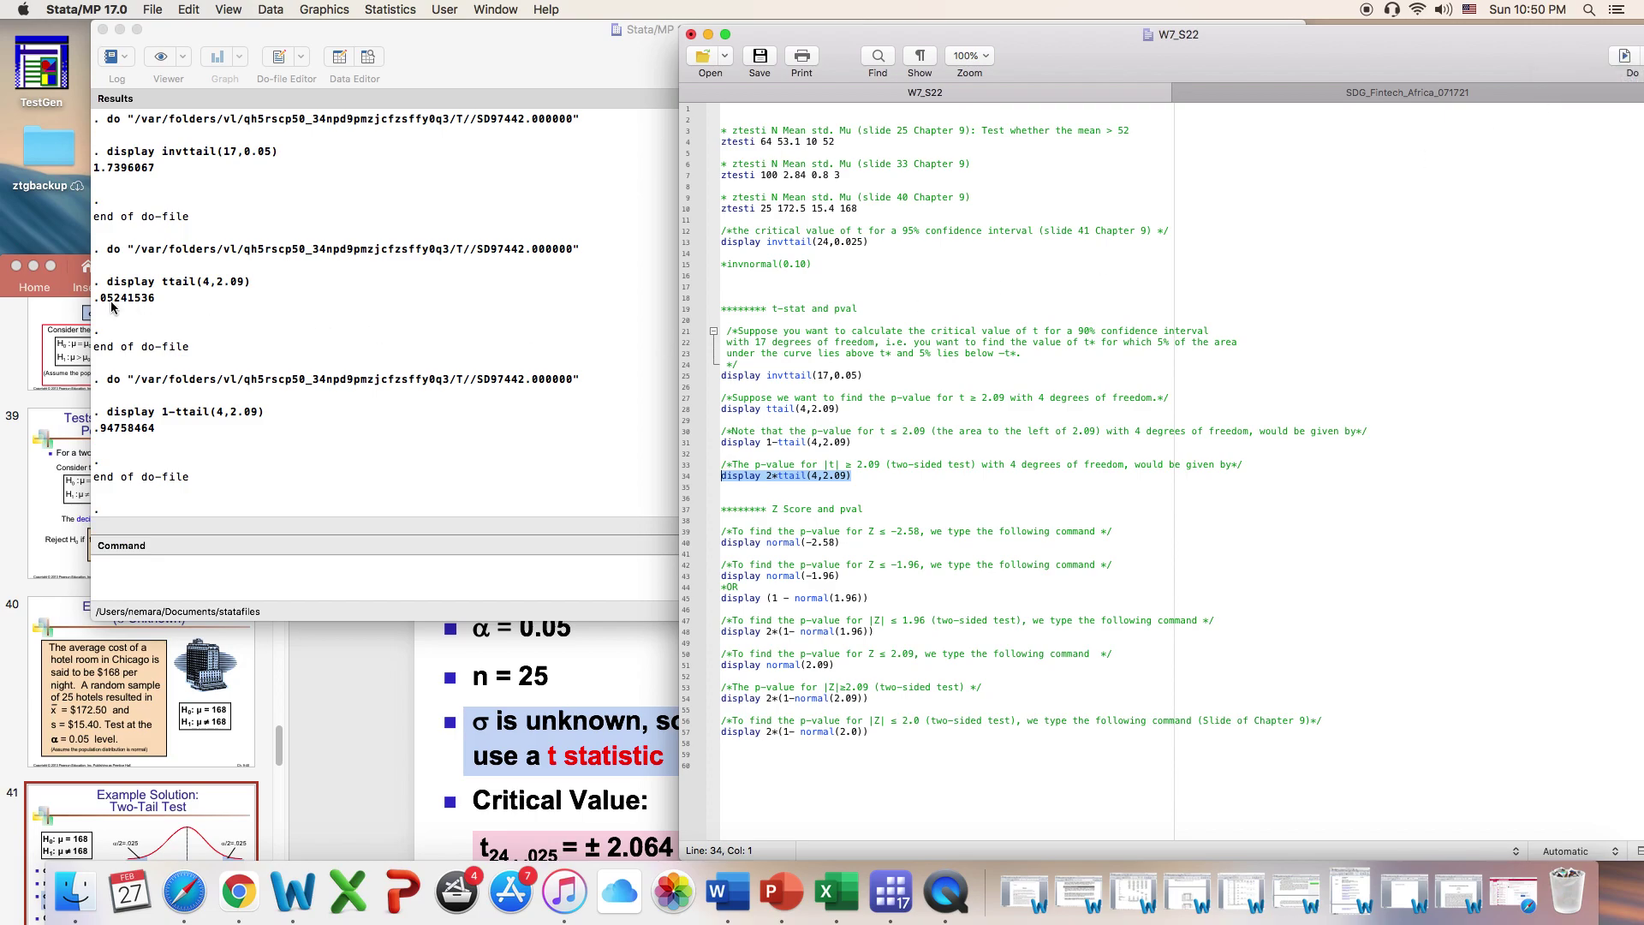
click(1623, 60)
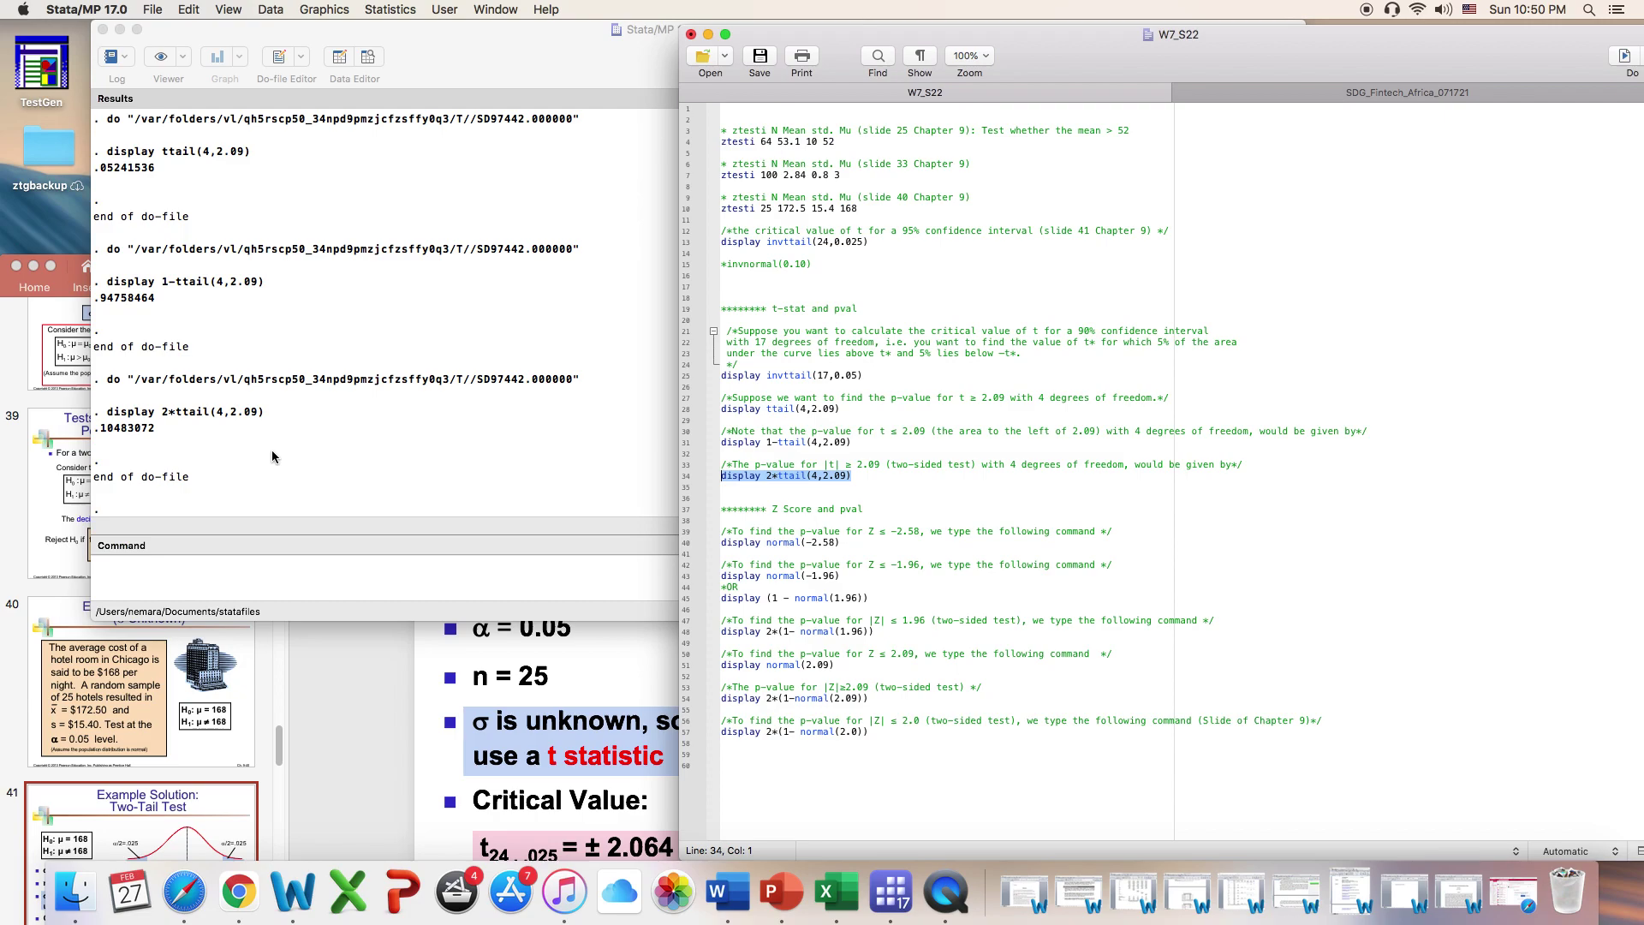
click(1023, 523)
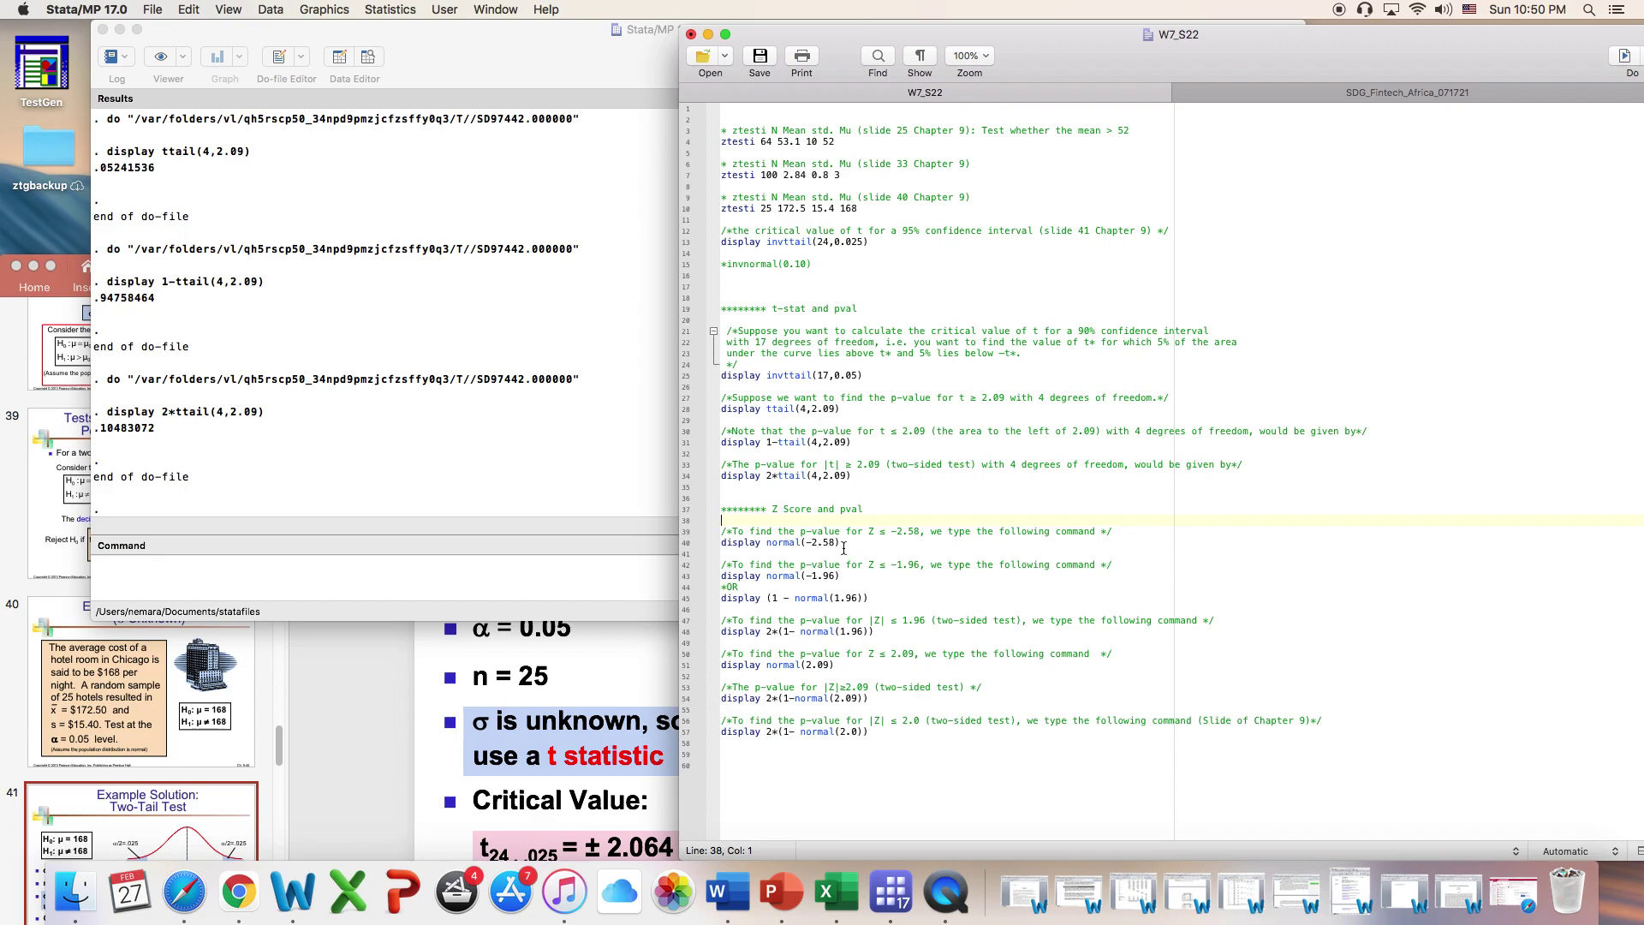
Run display normal(-2.58), giving .00494002 for Z ≤ -2.58, then return to slide 41
drag(842, 543, 648, 545)
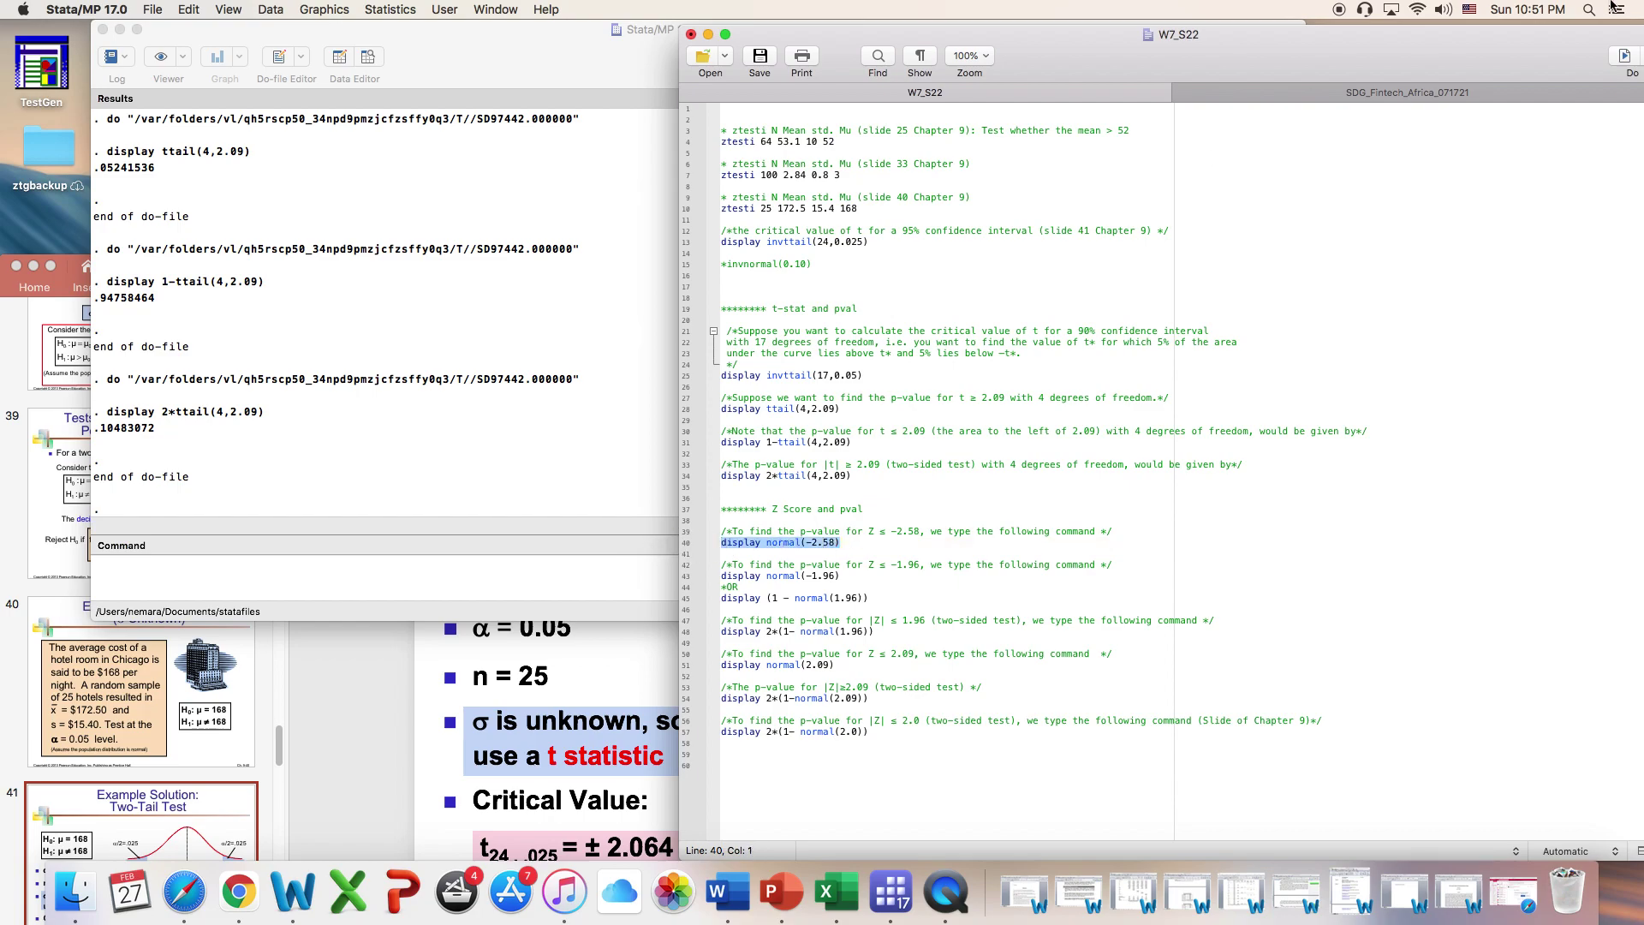
click(1624, 56)
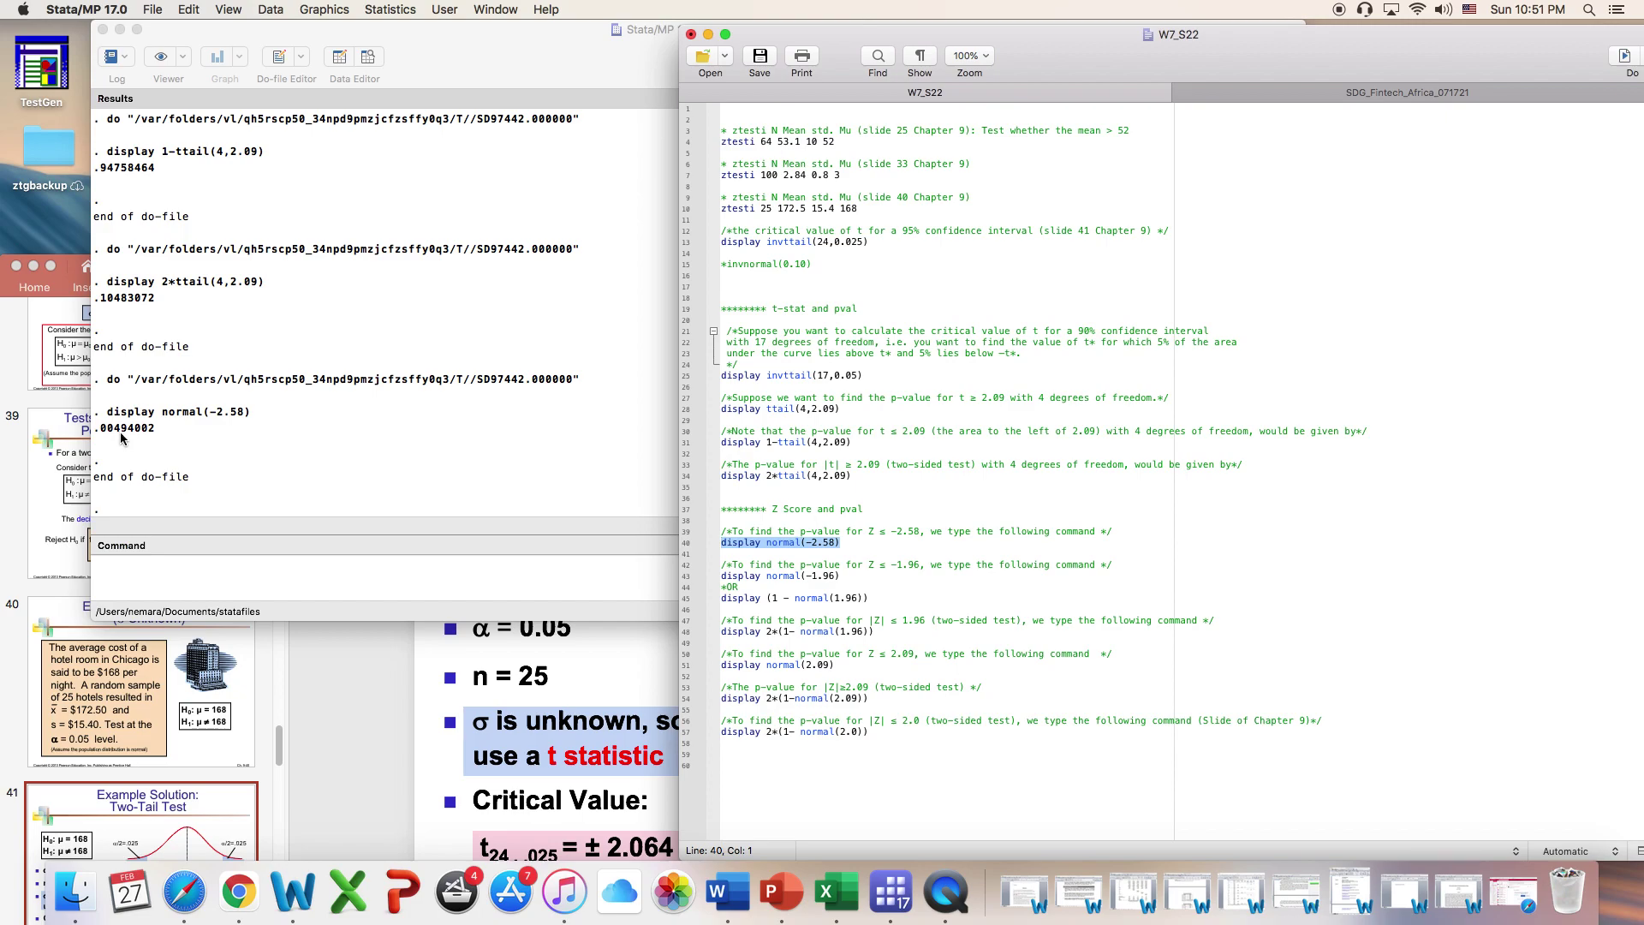
click(819, 552)
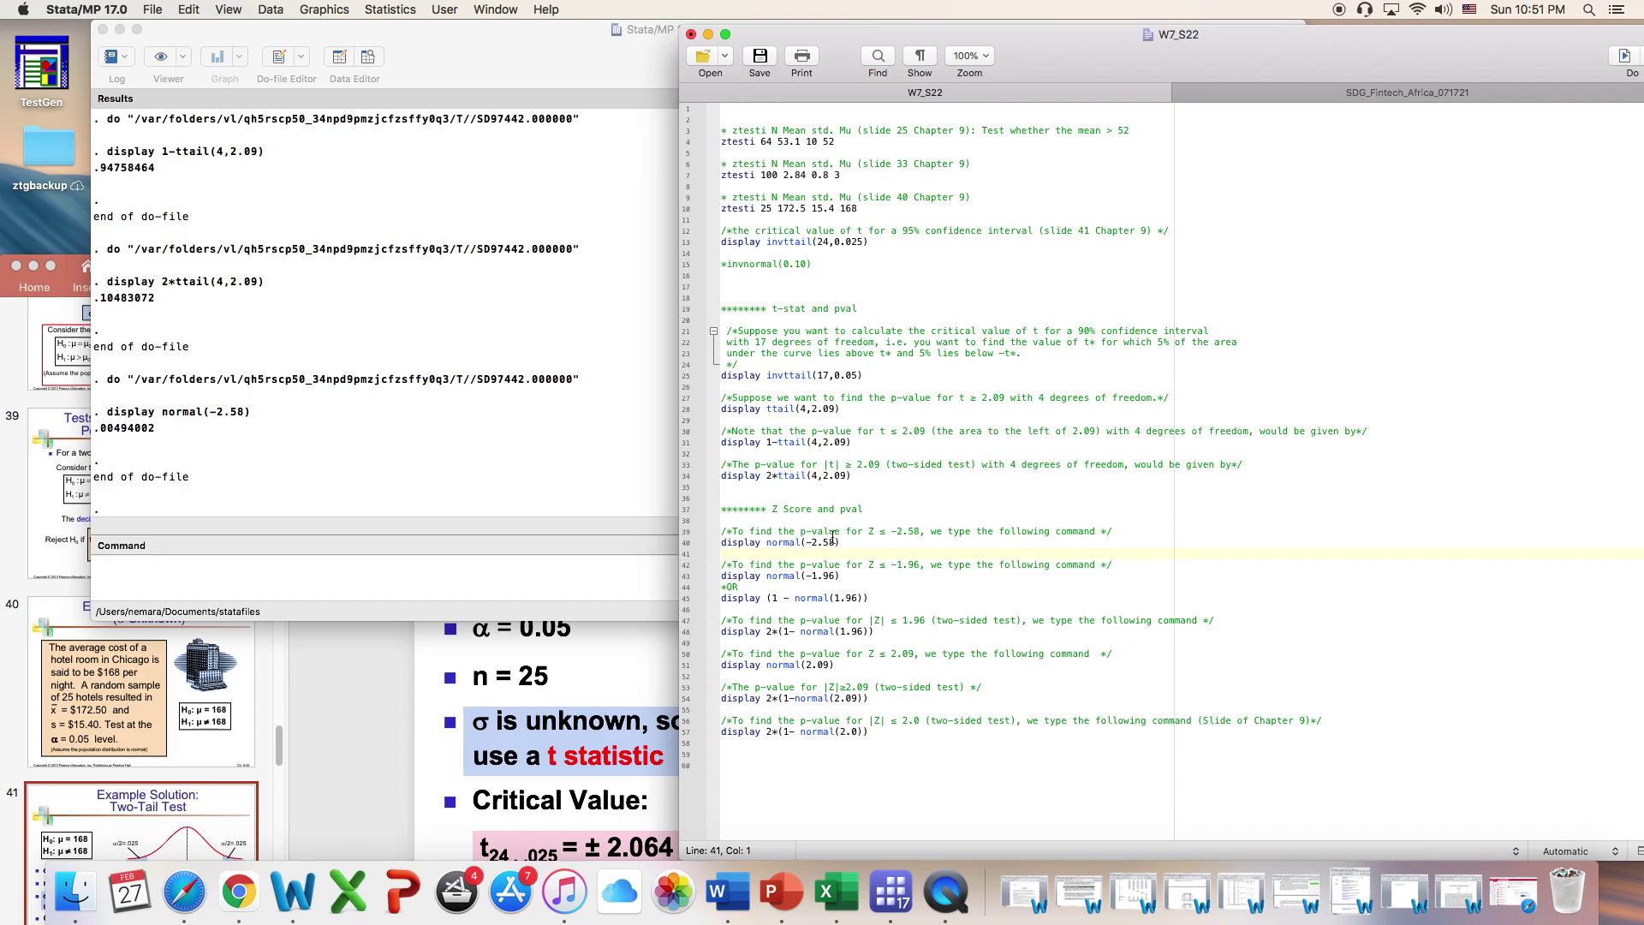
click(617, 674)
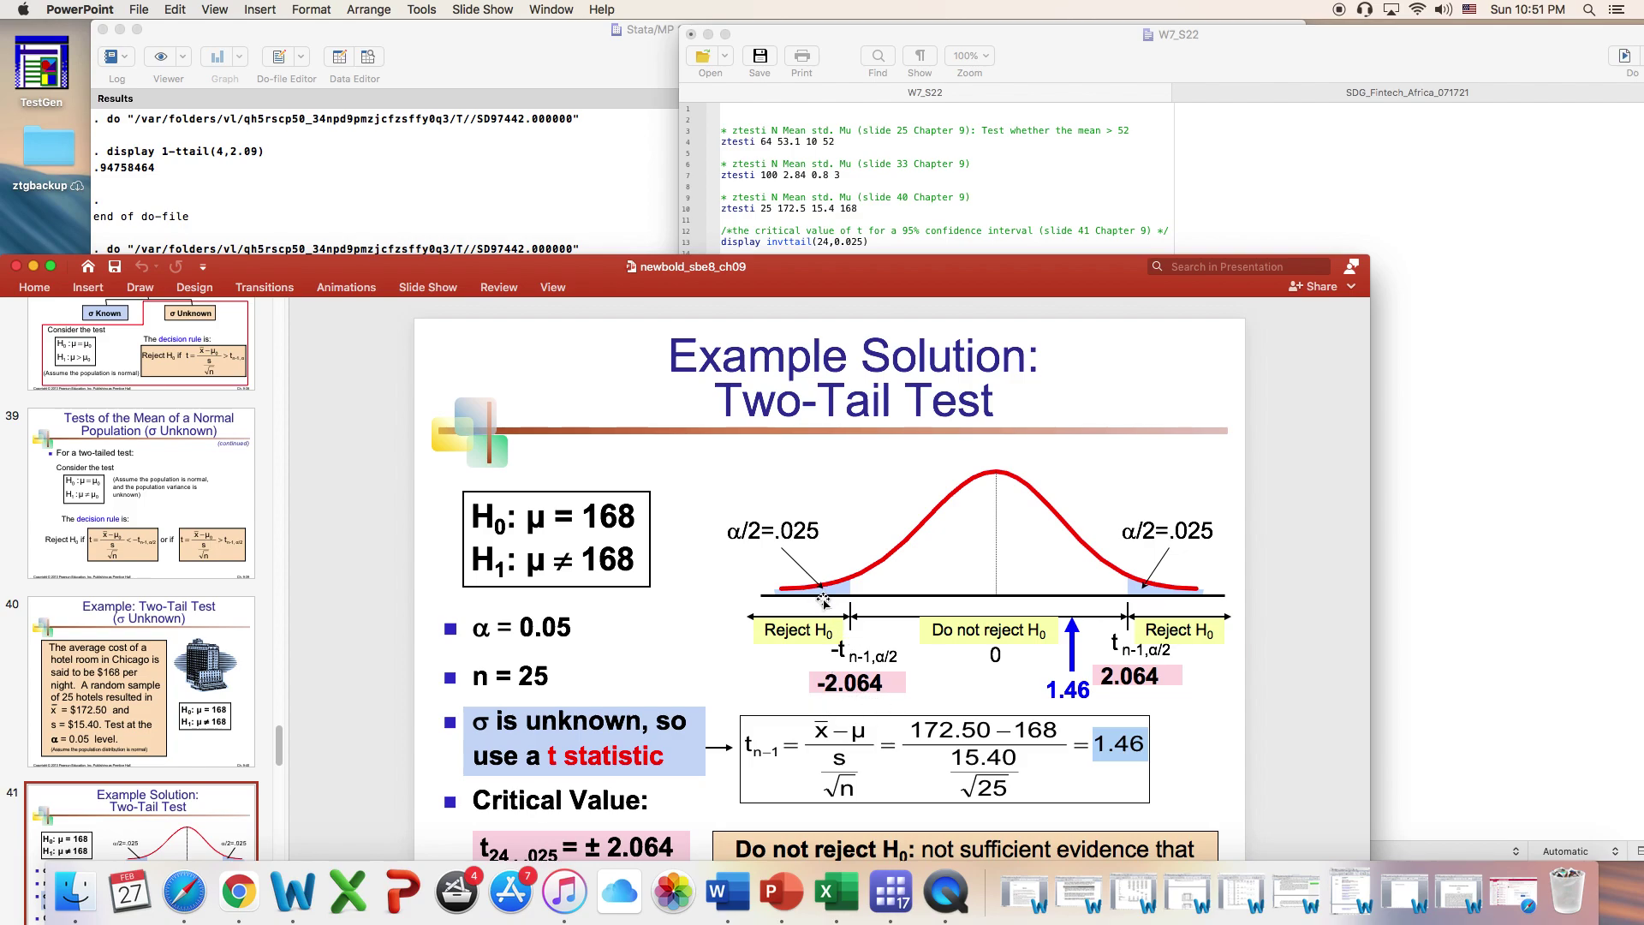
Compare the Two-Tail Test slide with Stata Results, then return to the W7_S22 do-file
click(524, 241)
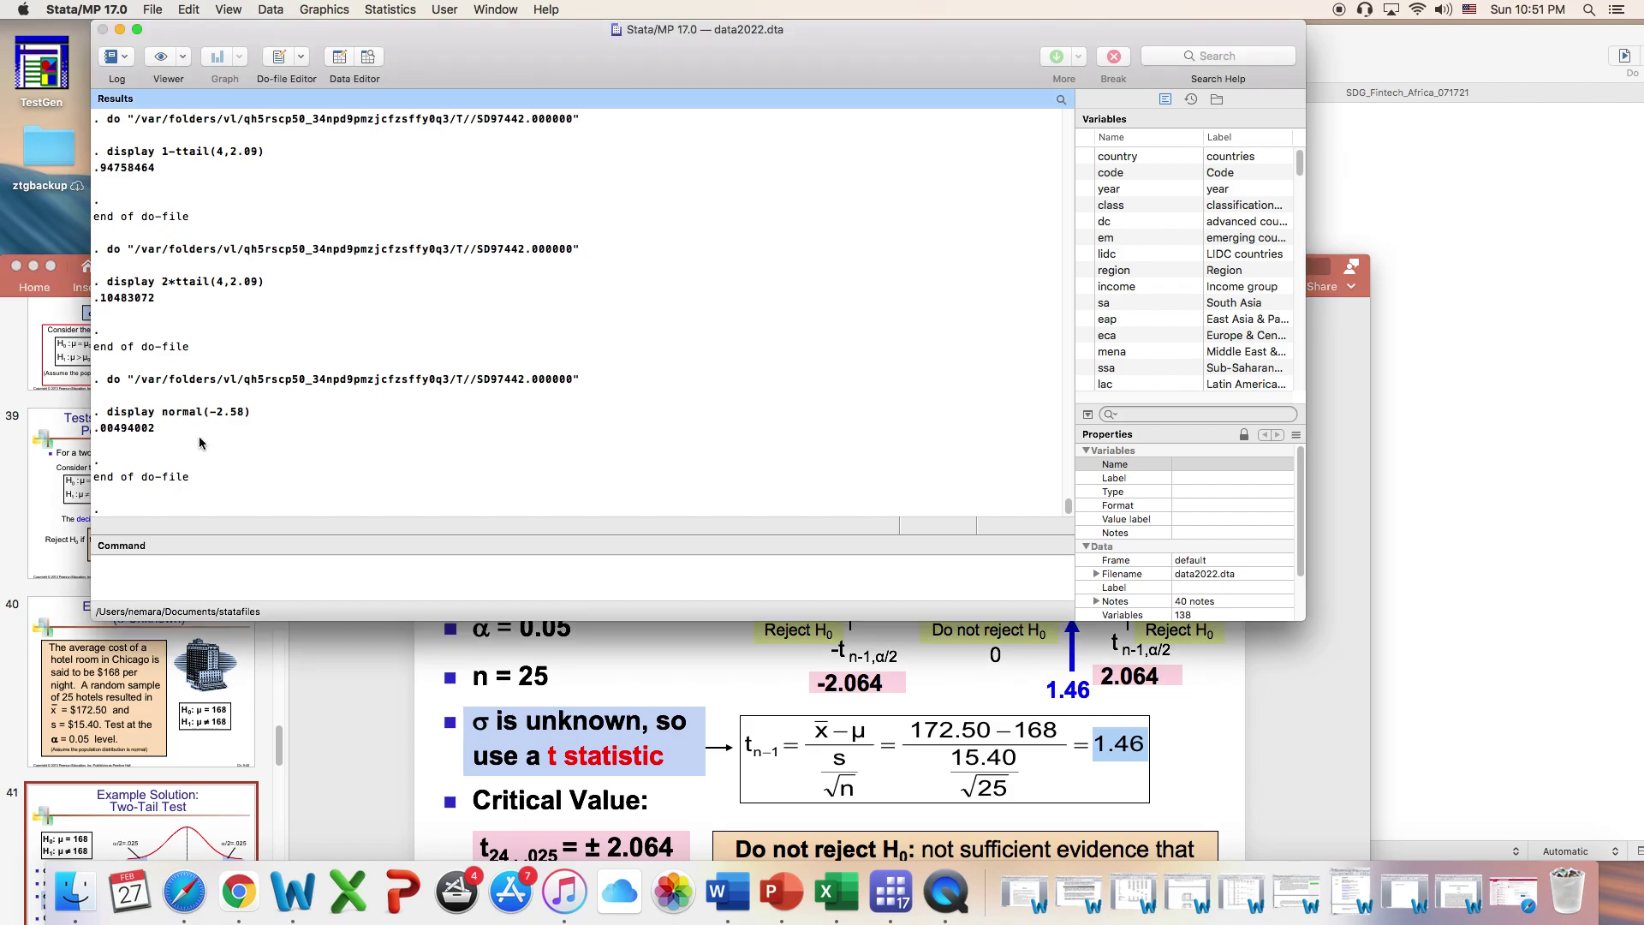
click(779, 712)
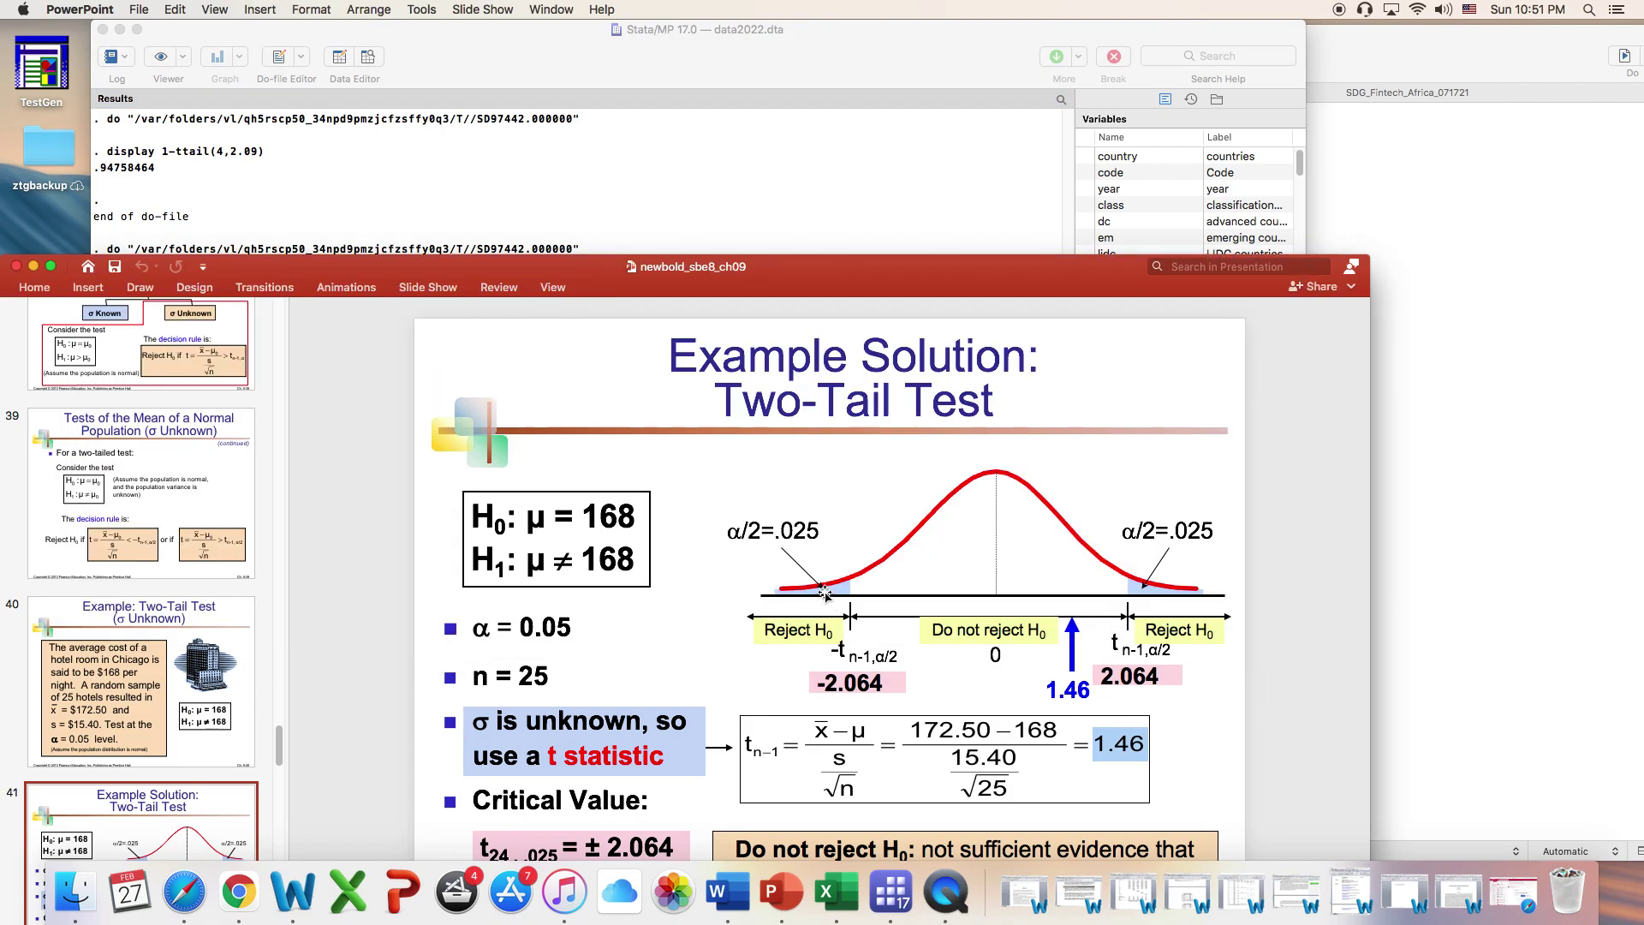
click(670, 161)
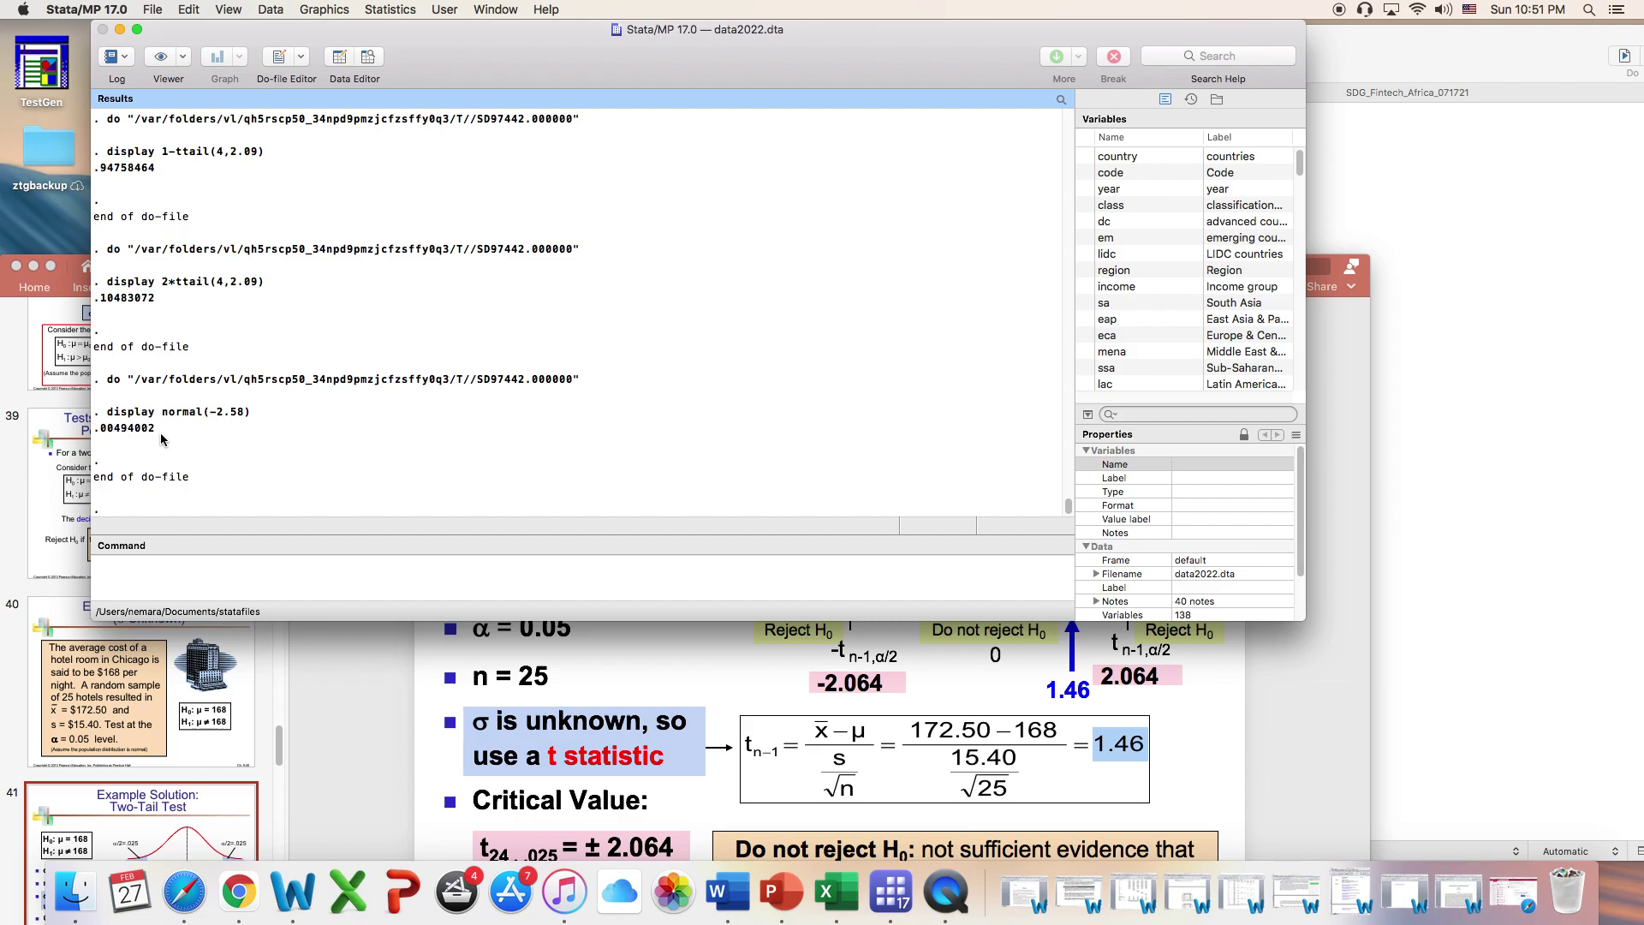
click(1533, 471)
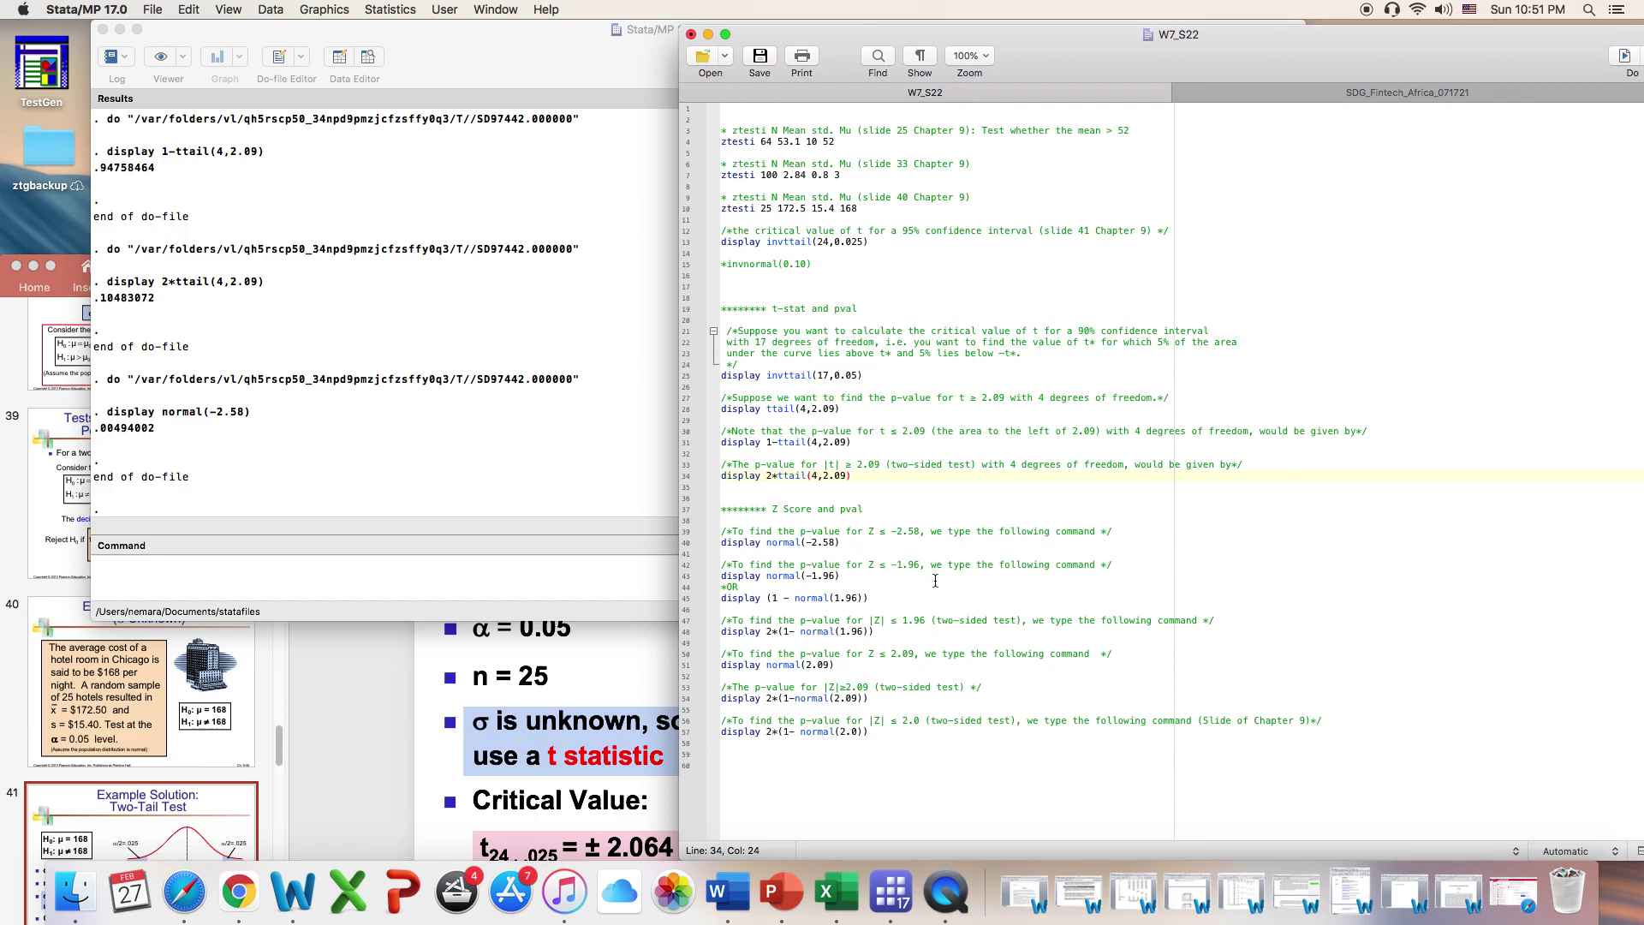
Run display normal(-1.96) and display (1 - normal(1.96)), both giving .0249979
drag(841, 575, 718, 575)
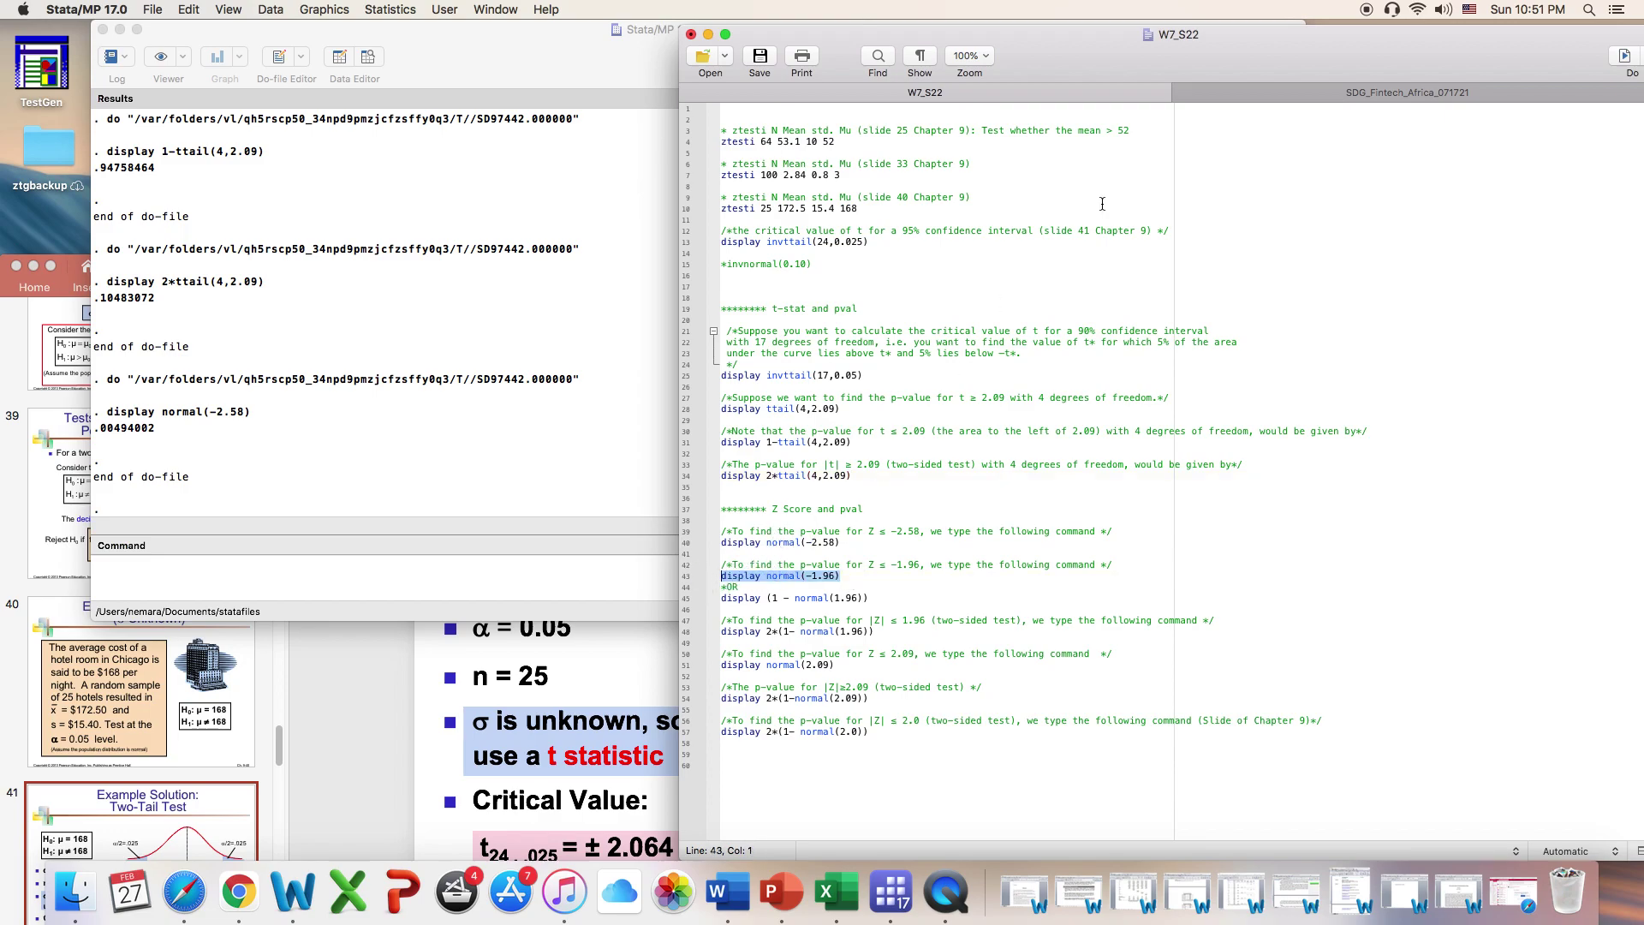
click(1625, 57)
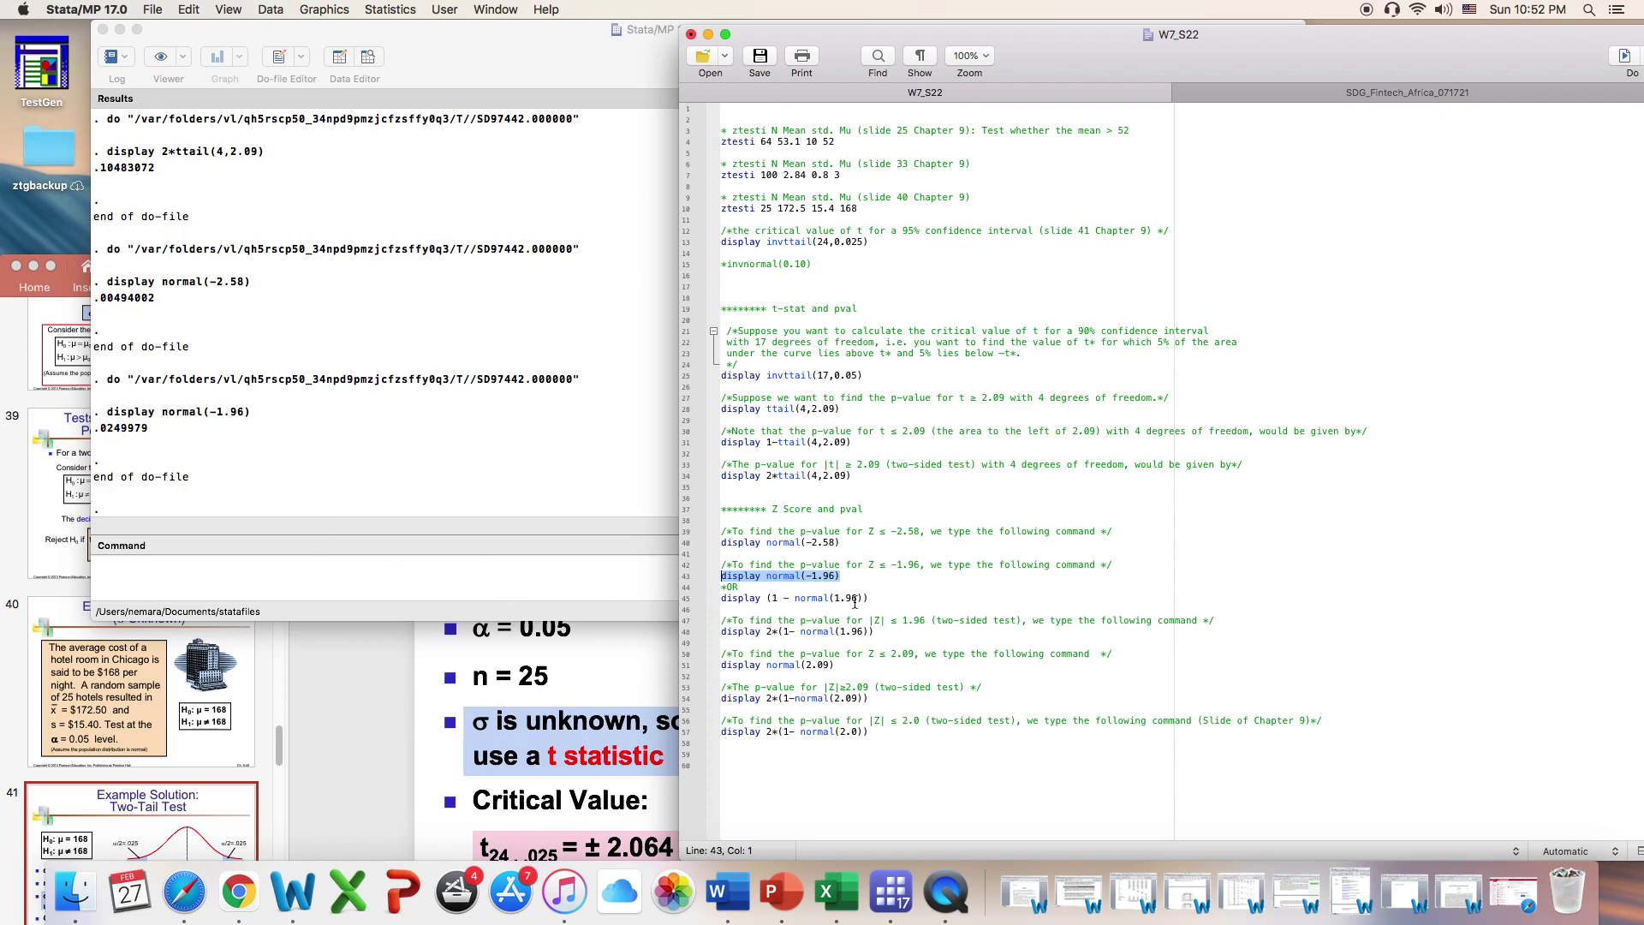
drag(894, 600, 696, 605)
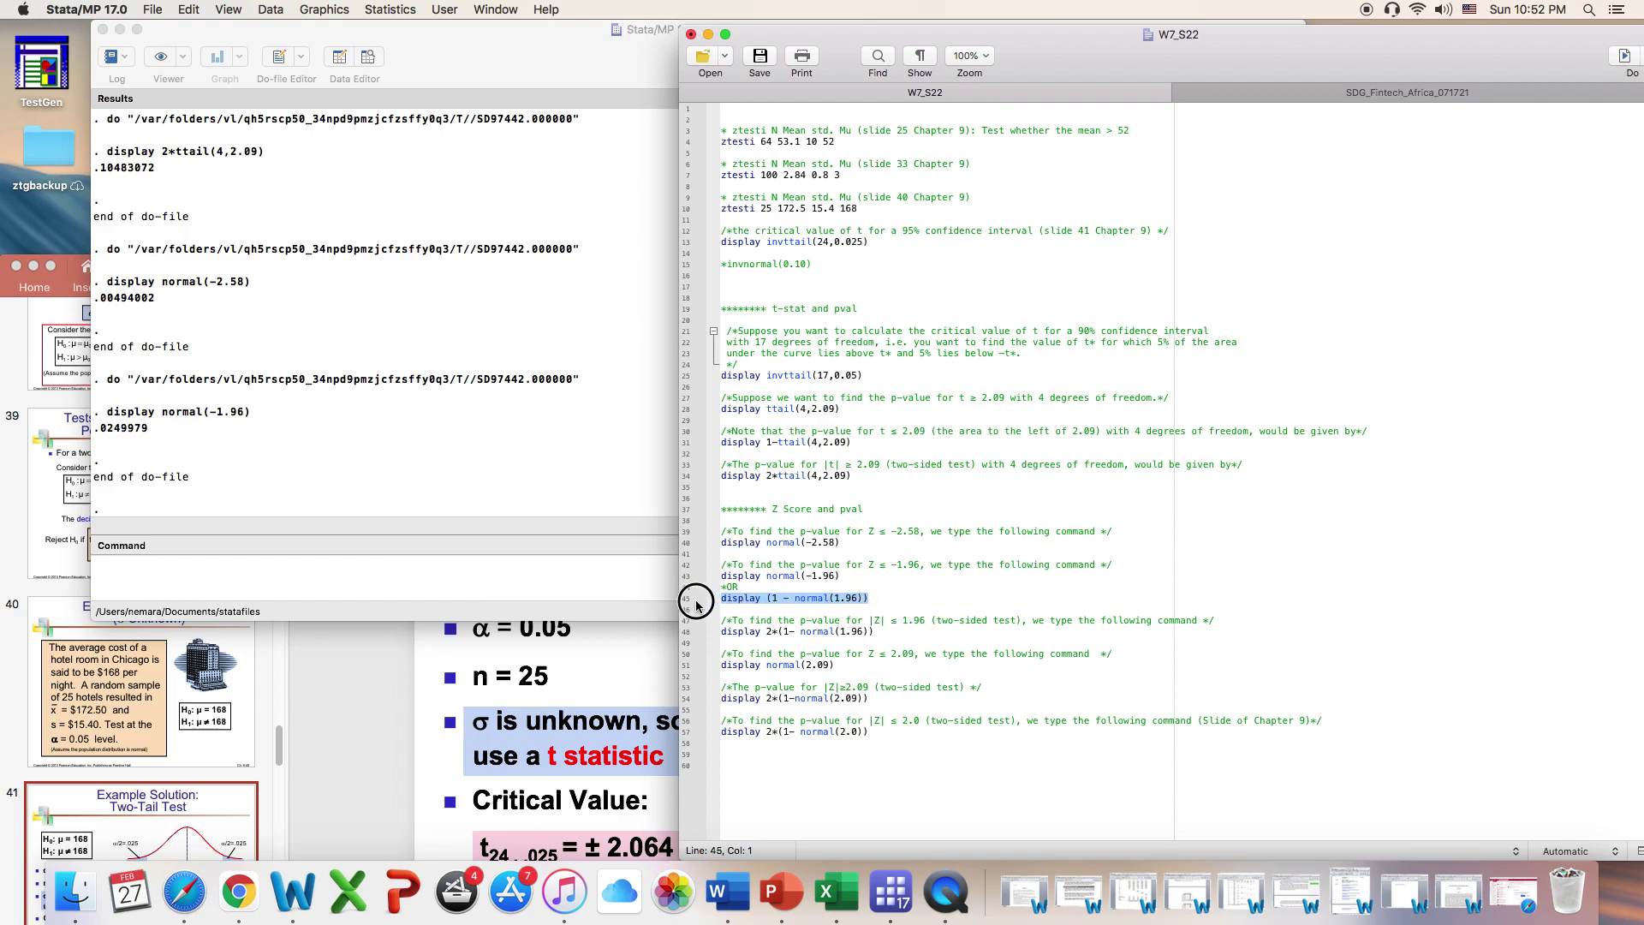
click(1621, 60)
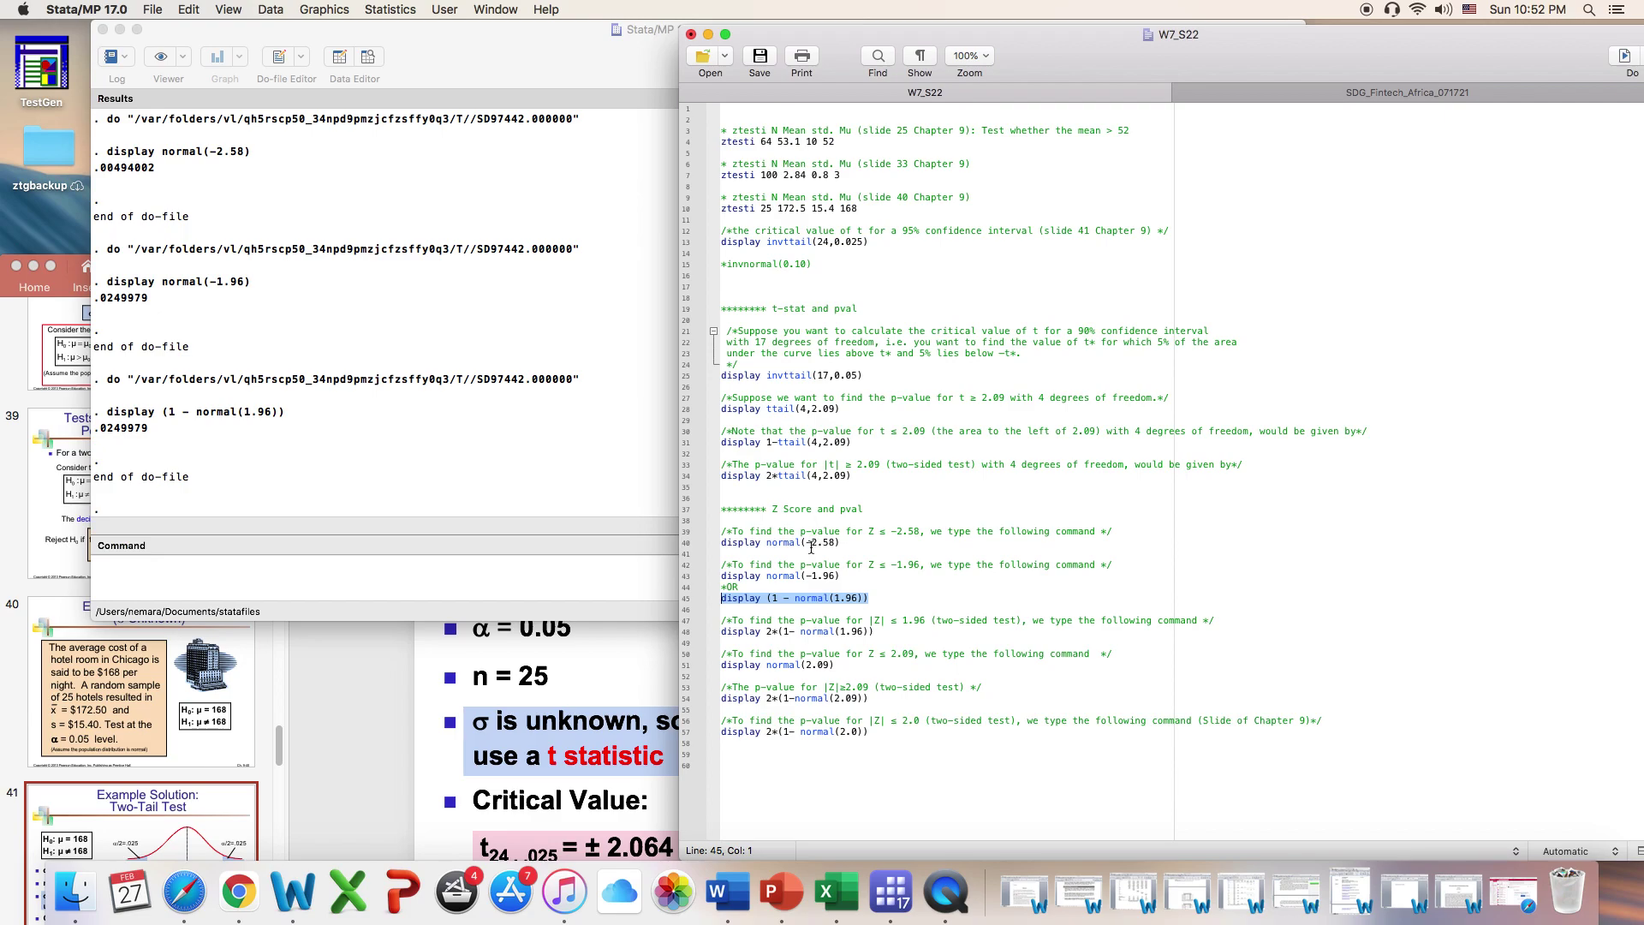
Run display 2*(1- normal(1.96)), giving the two-sided p-value .04999579
click(815, 587)
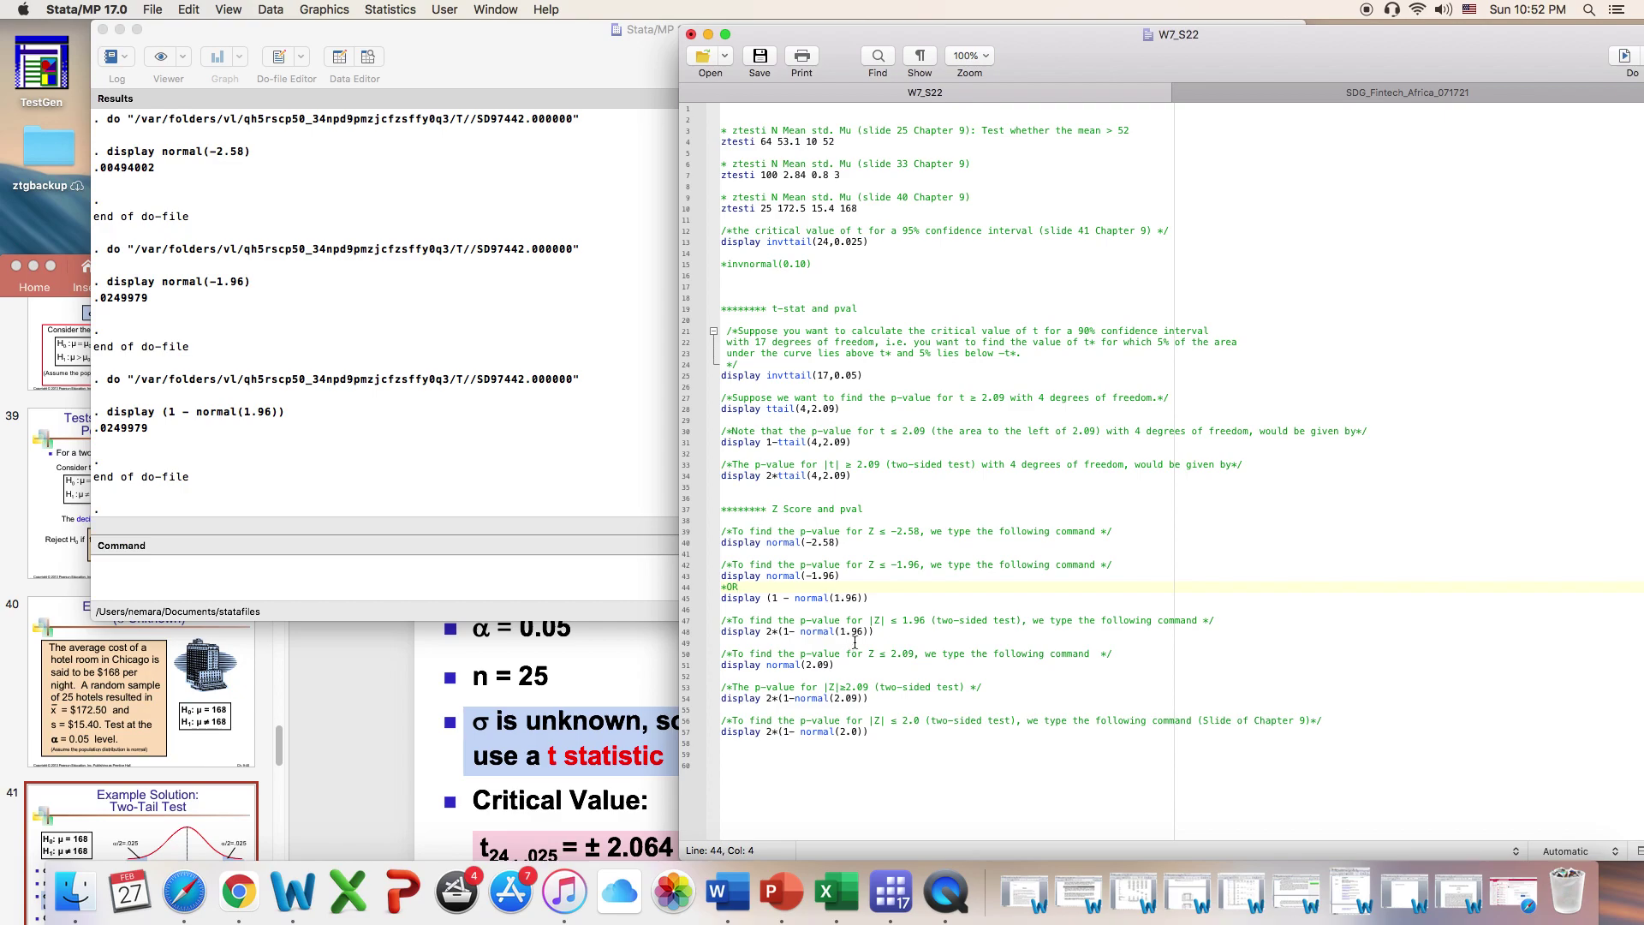
drag(891, 631, 709, 638)
click(1624, 58)
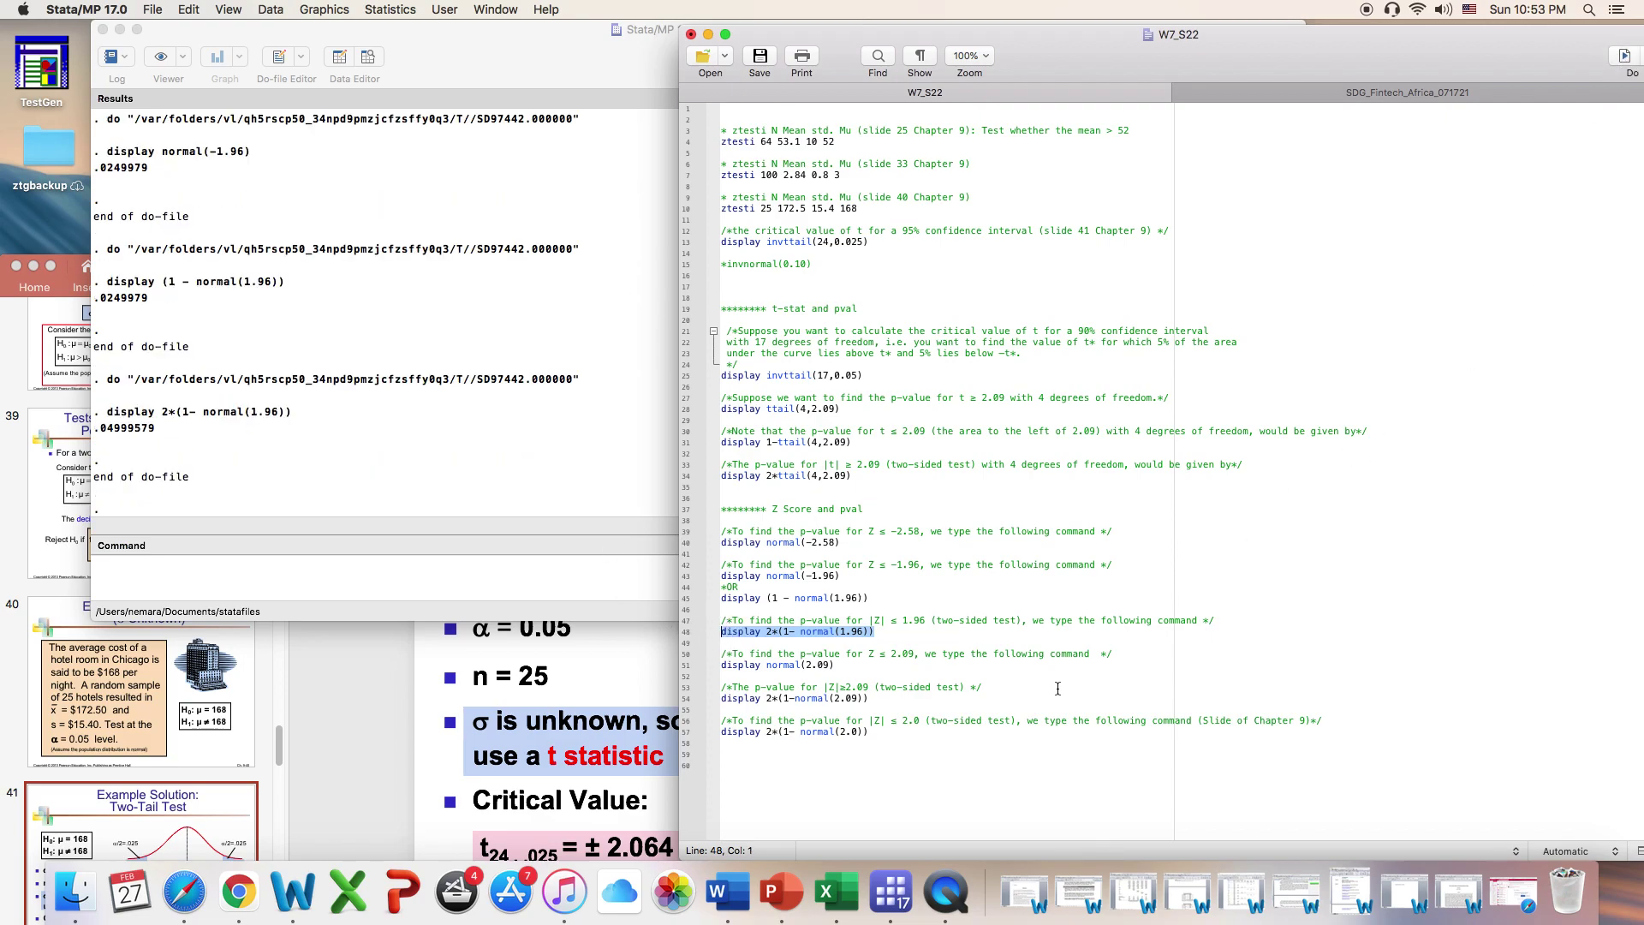
Run display normal(2.09) with Cmd+Shift+D, giving .9816911 for Z ≤ 2.09
click(900, 672)
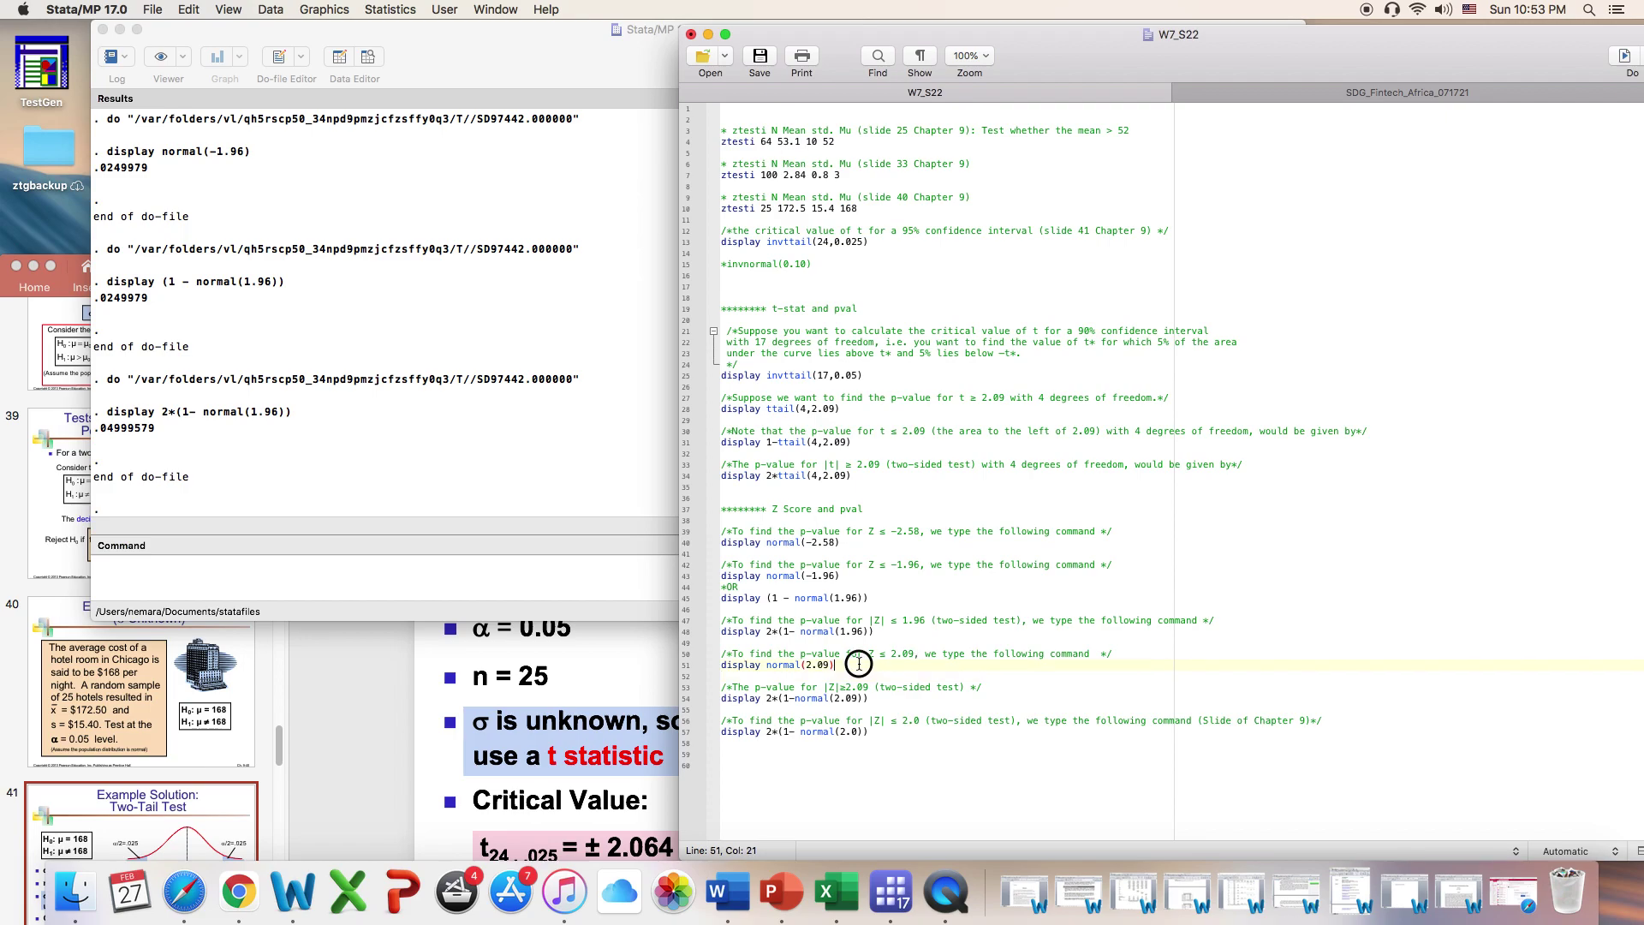
drag(854, 664, 696, 665)
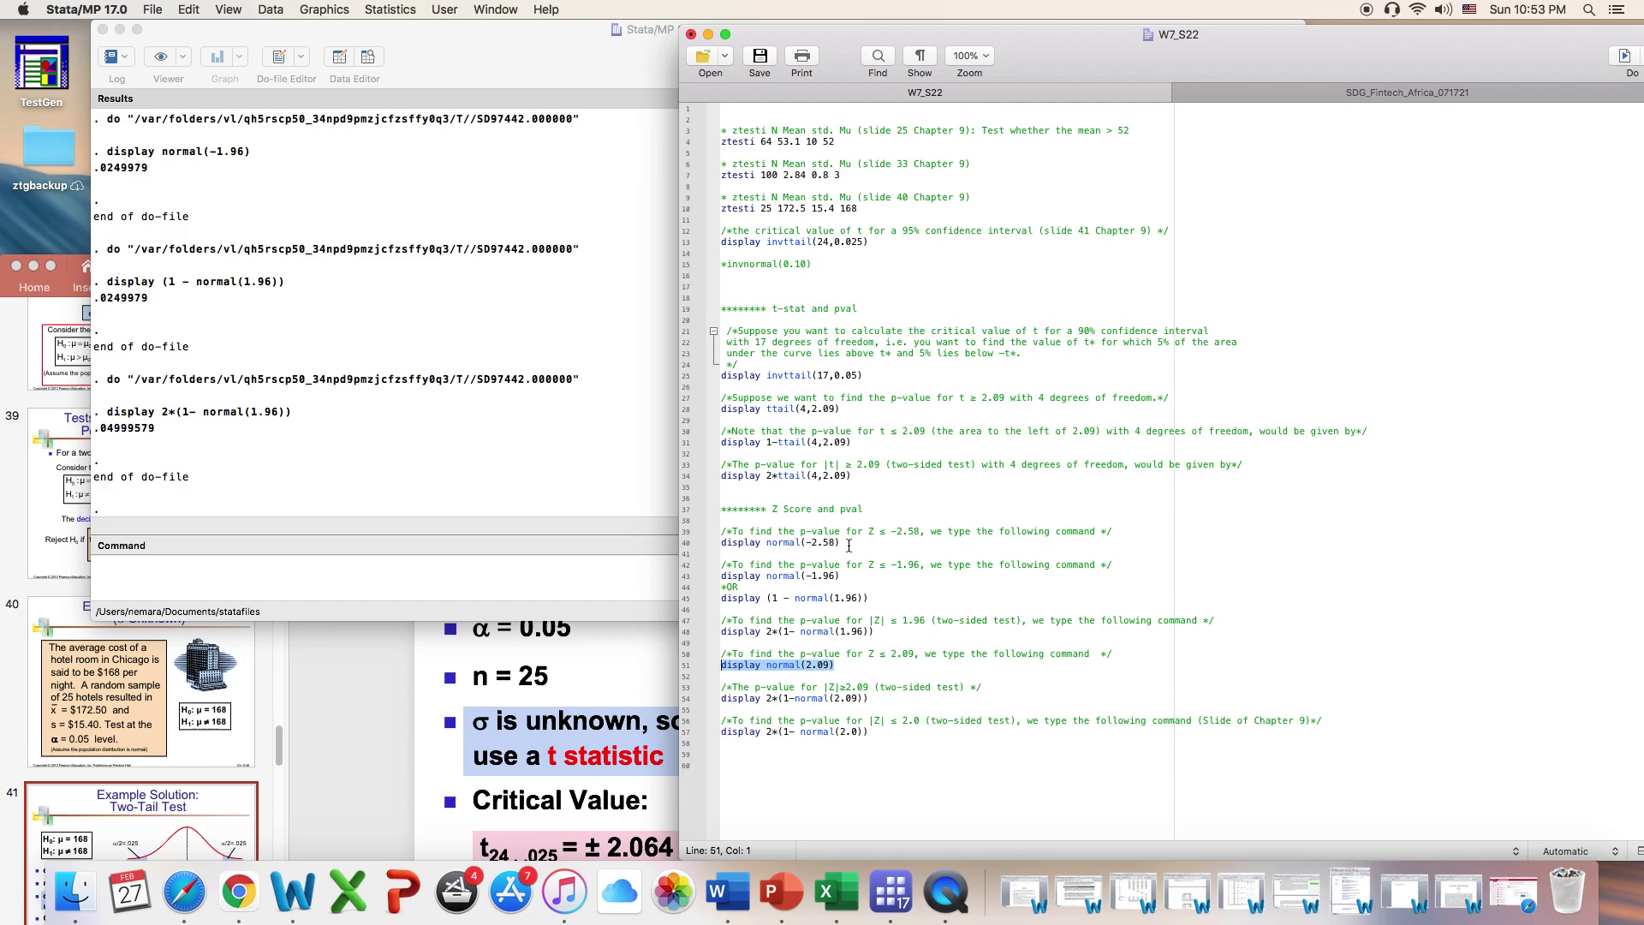
key(super+shift+d)
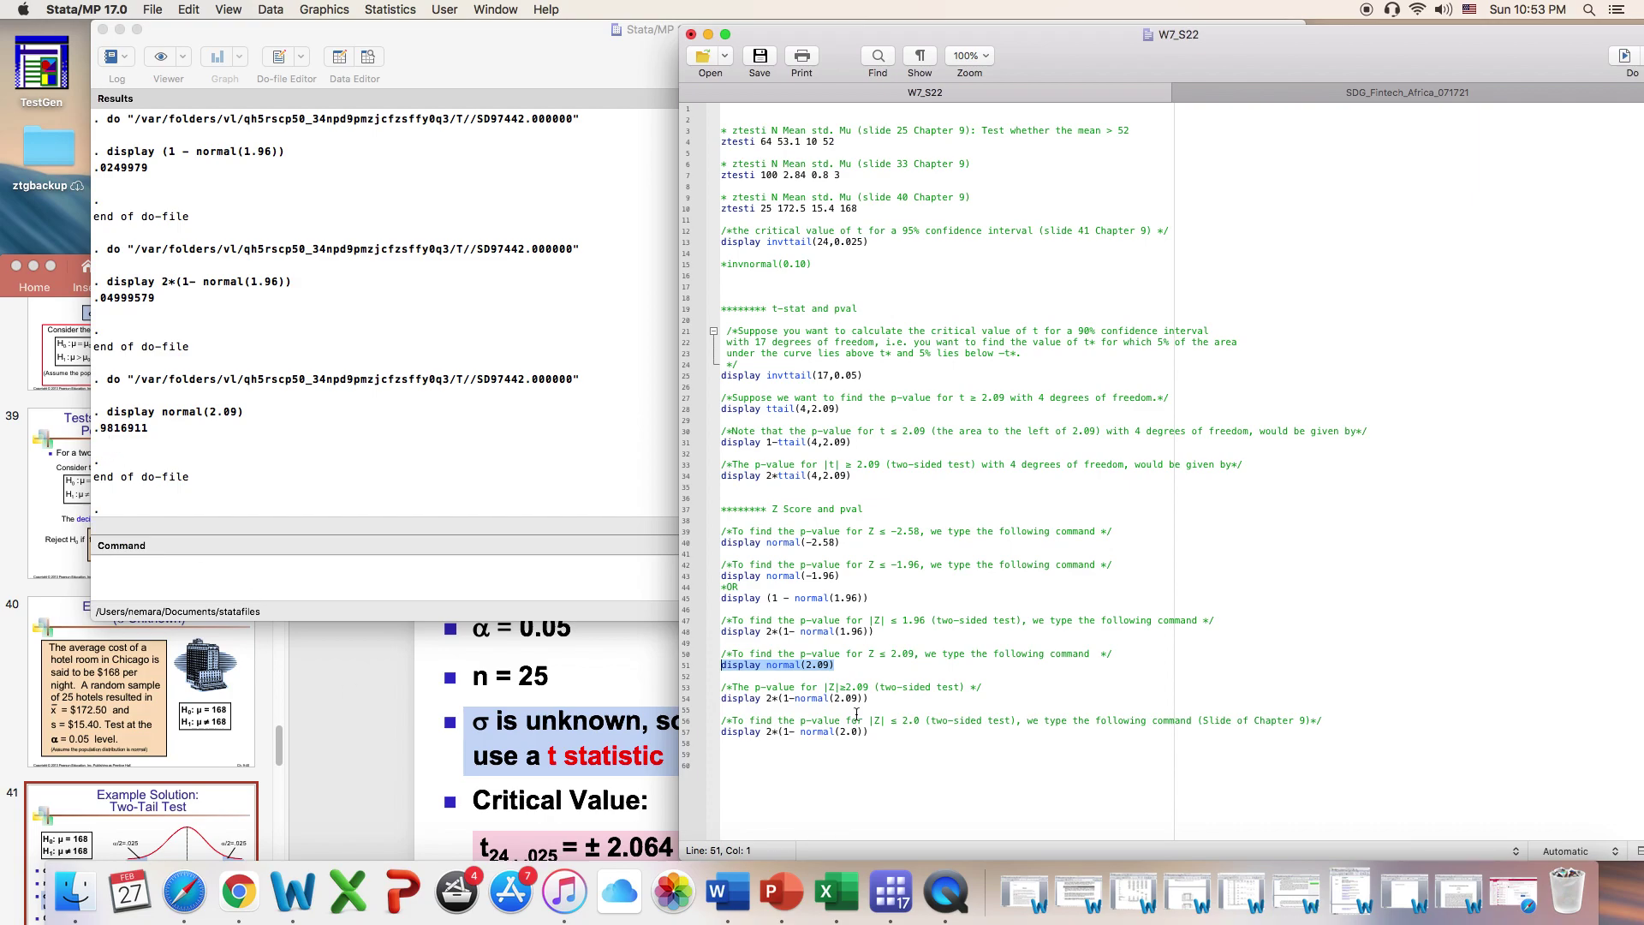
Run the two-sided normal p-value lines for z = 2.09 and z = 2.0, getting .0366178 and .04550026
drag(870, 698, 690, 699)
click(1624, 59)
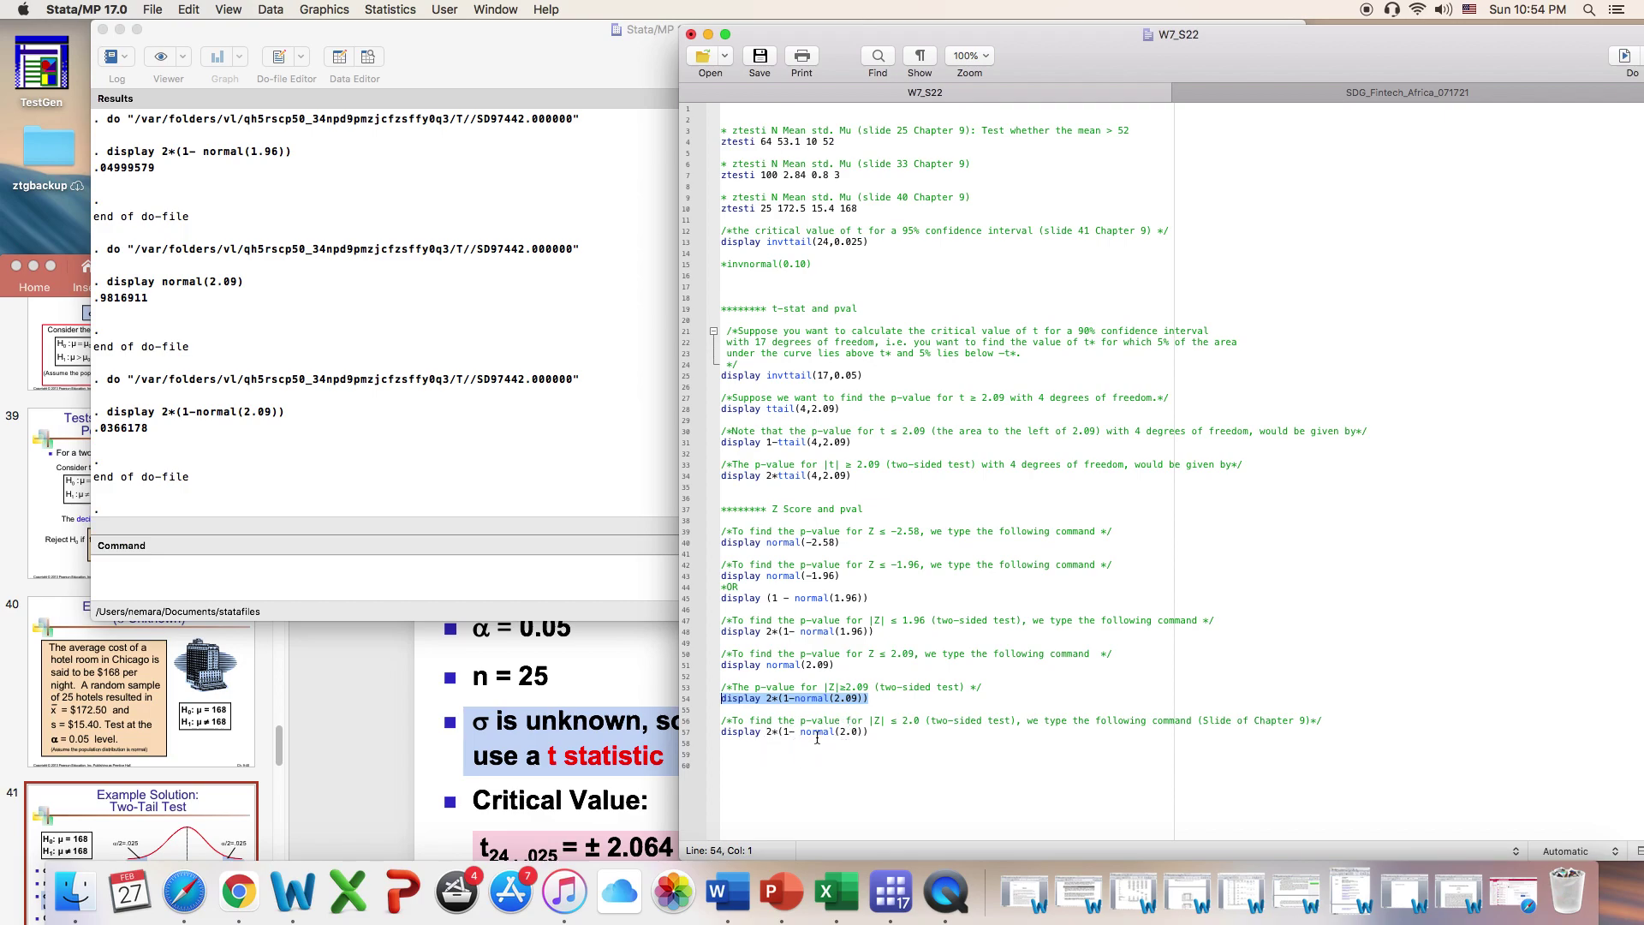
drag(872, 733, 710, 735)
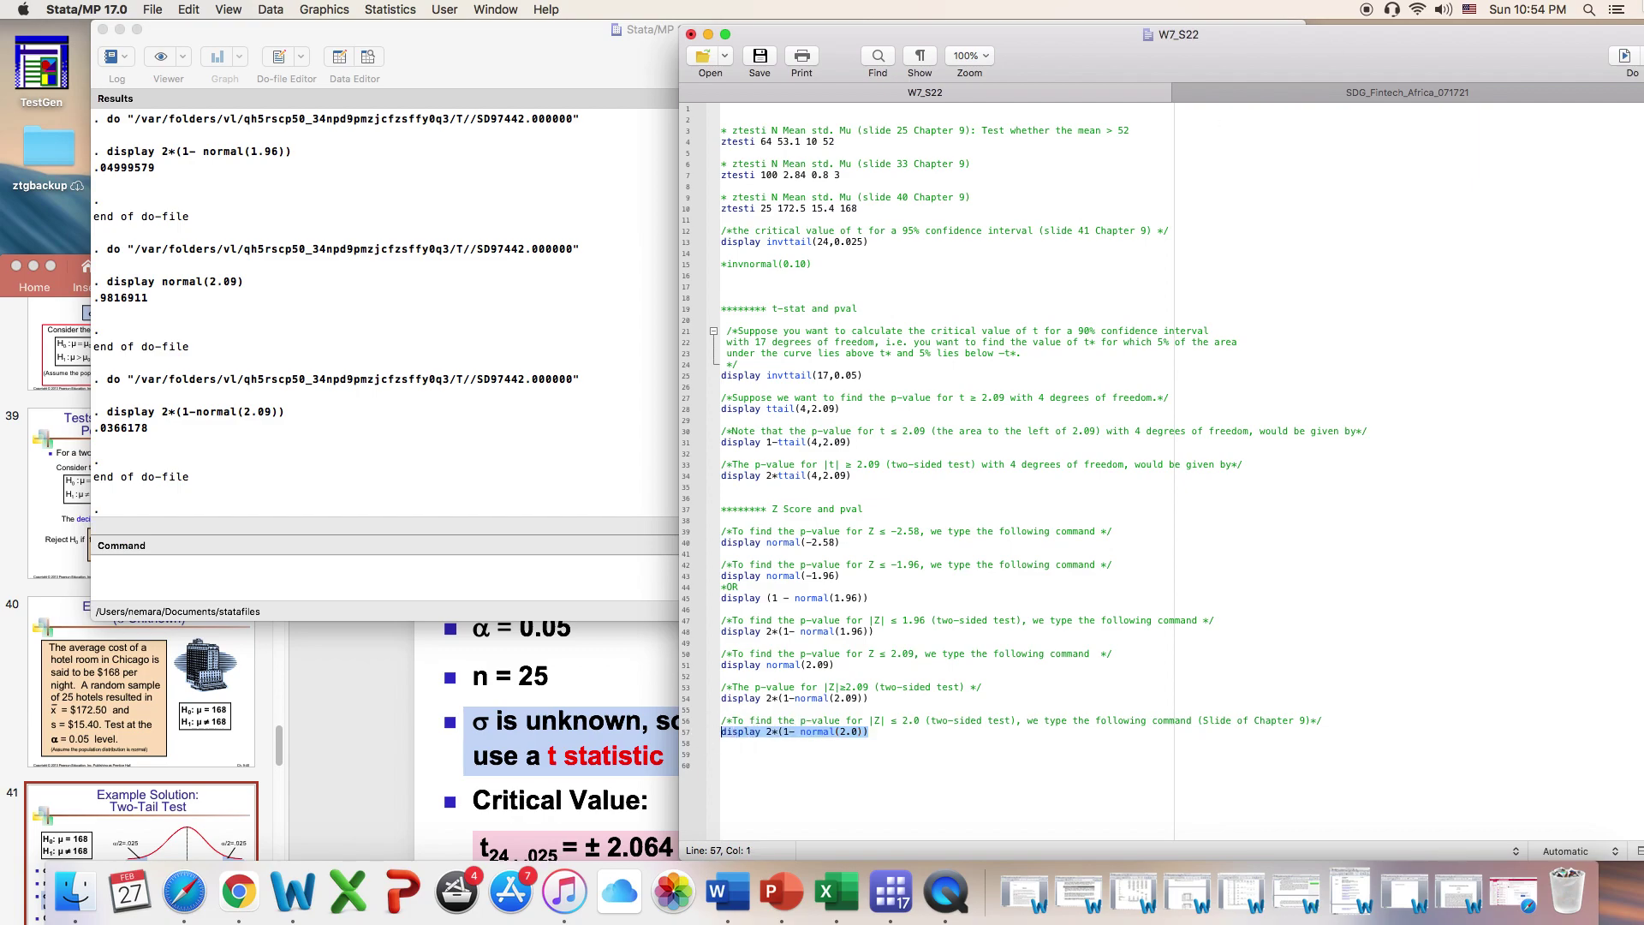
click(1624, 55)
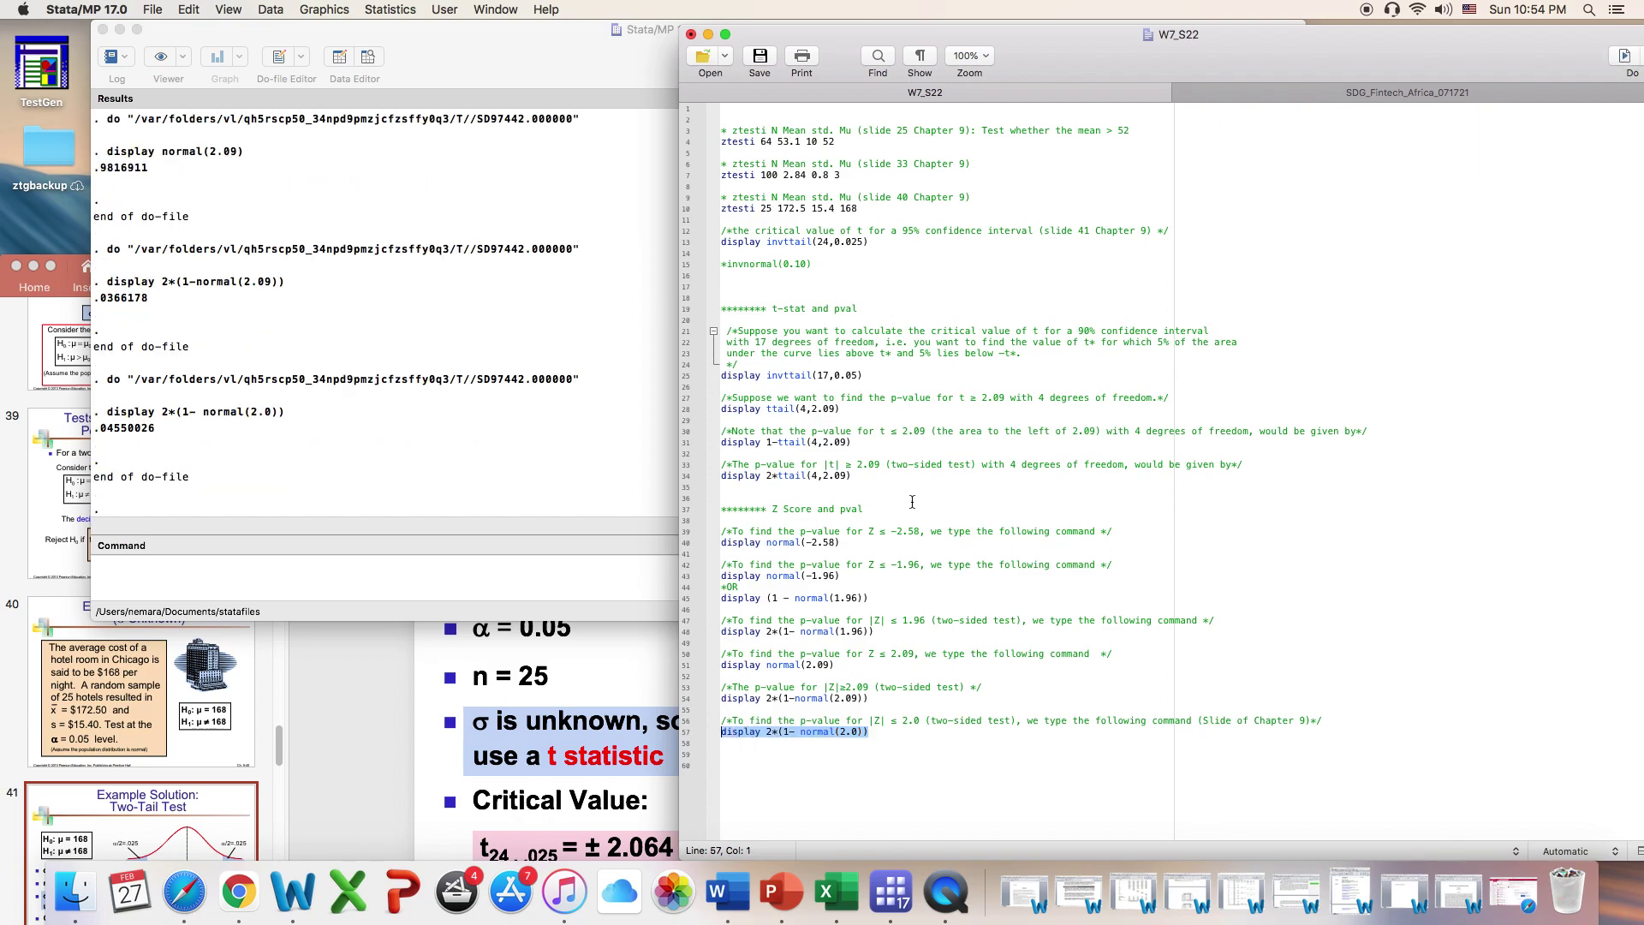